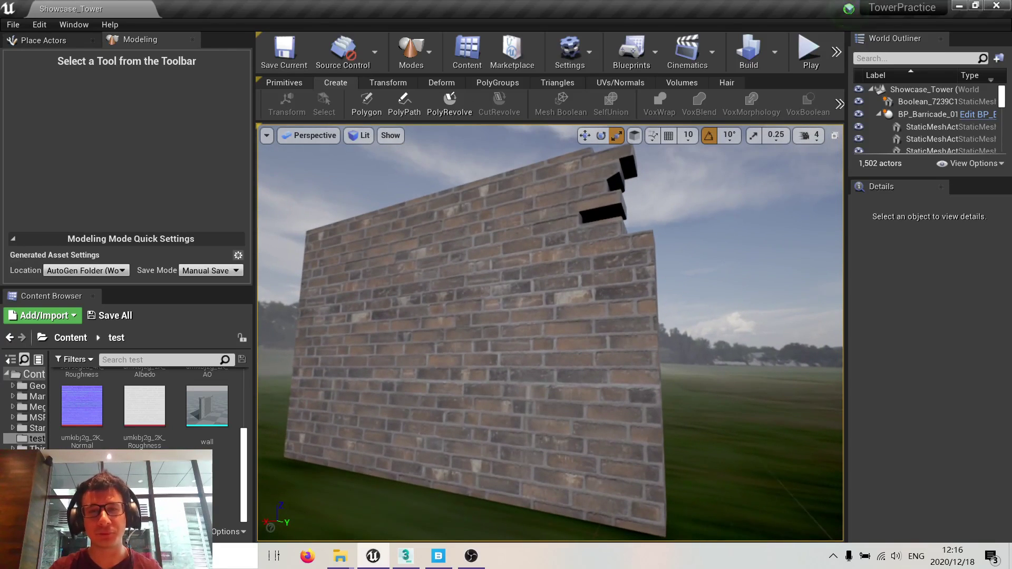
- Examine the existing damaged brick wall and the broken bricks at its upper corner from several angles
{"action": "key", "text": "s"}
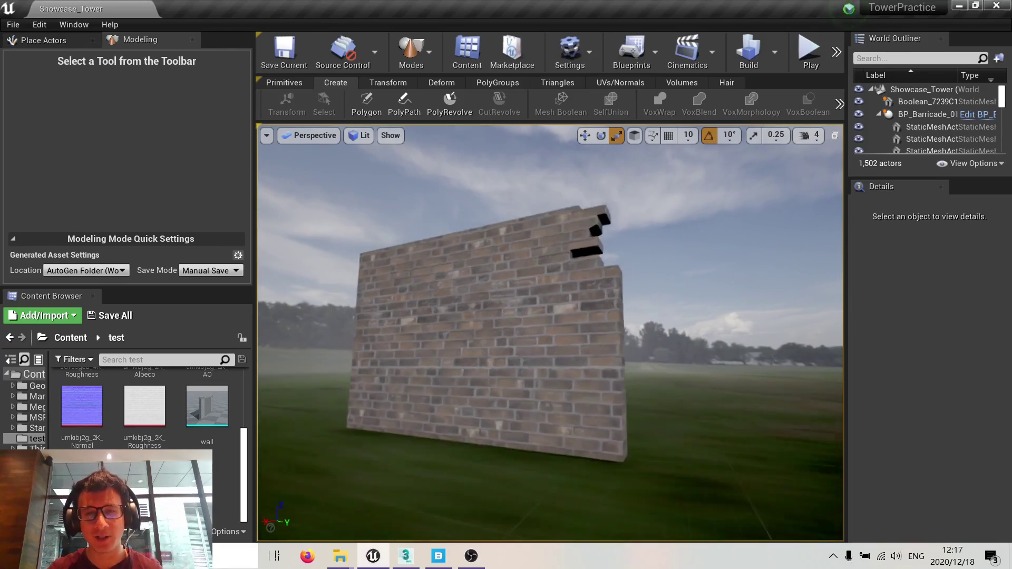
{"action": "key", "text": "w"}
{"action": "key", "text": "e"}
{"action": "key", "text": "s"}
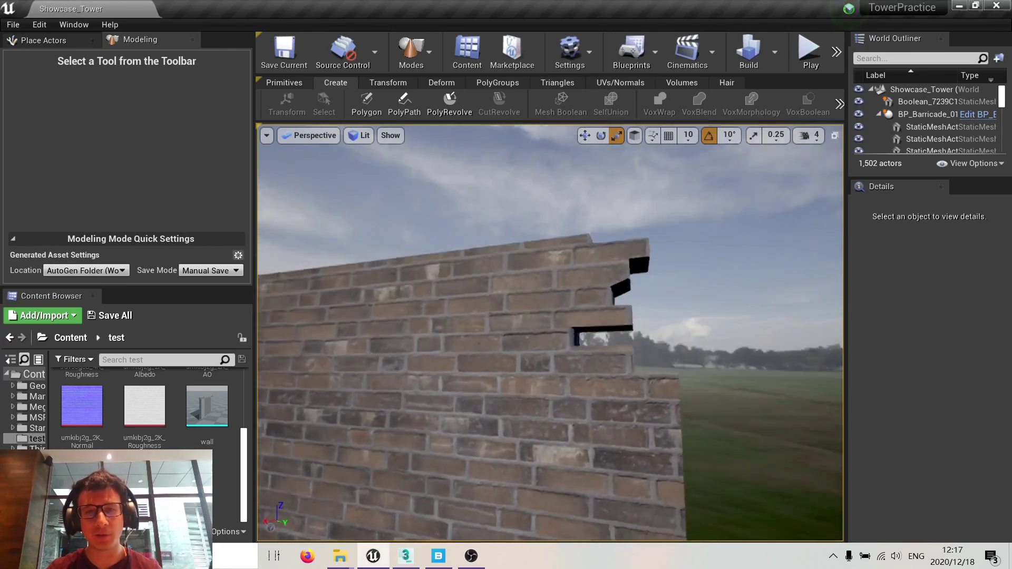
{"action": "left_click", "coordinate": [583, 323]}
{"action": "key", "text": "w"}
{"action": "key", "text": "d"}
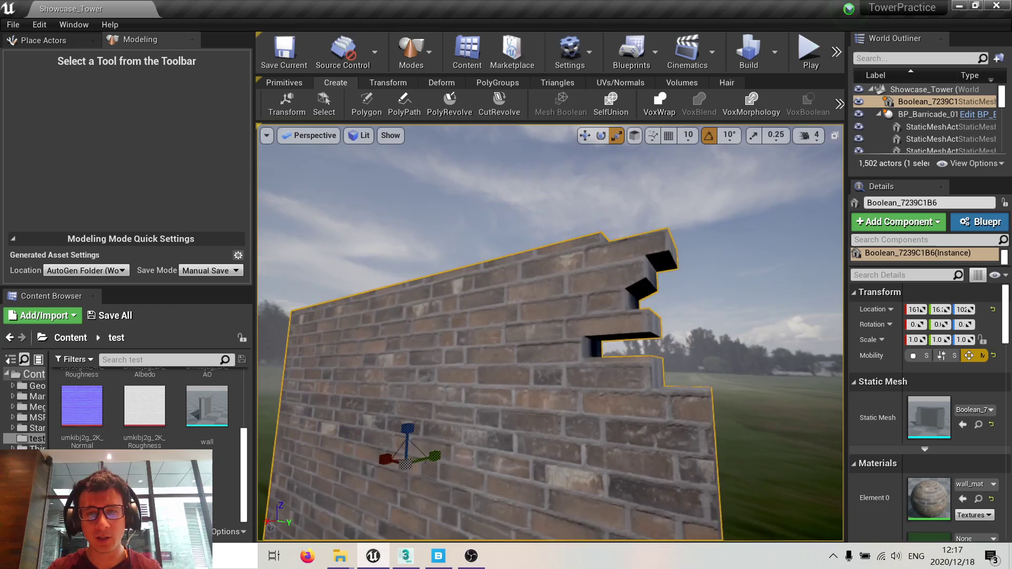
{"action": "key", "text": "s"}
{"action": "key", "text": "a"}
{"action": "right_click_drag", "start_coordinate": [540, 240], "coordinate": [541, 240]}
{"action": "key", "text": "s"}
{"action": "key", "text": "w"}
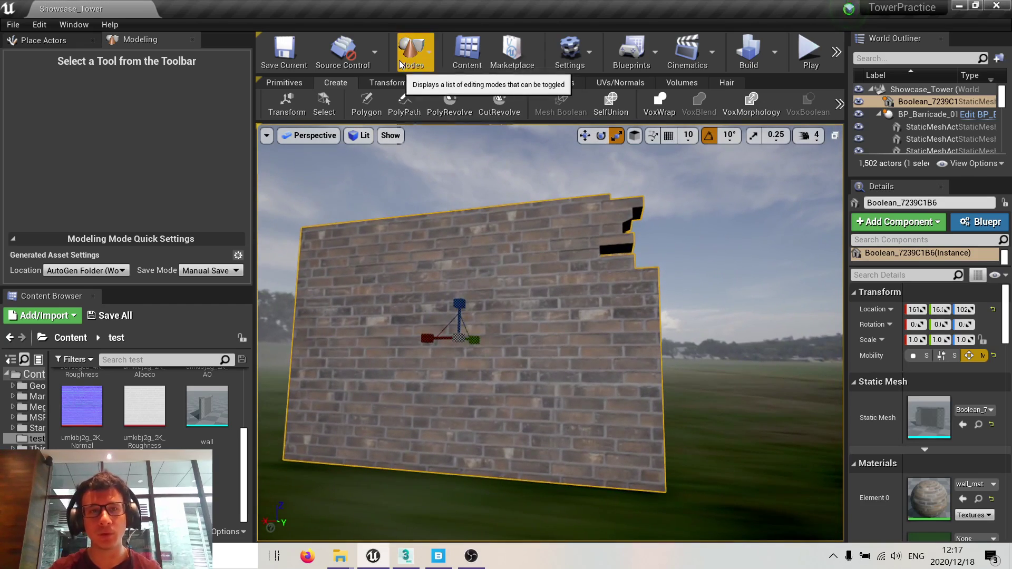
- Switch the editor to Select mode and delete the damaged brick wall from the level
{"action": "left_click", "coordinate": [412, 52]}
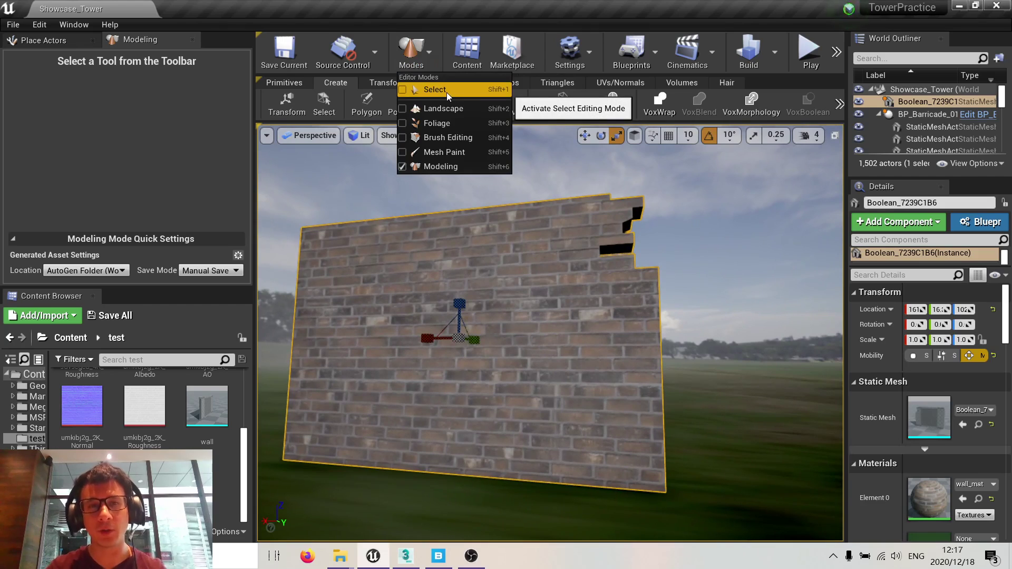
{"action": "left_click", "coordinate": [447, 92]}
{"action": "right_click_drag", "start_coordinate": [475, 237], "coordinate": [477, 237]}
{"action": "key", "text": "d"}
{"action": "key", "text": "e"}
{"action": "right_click_drag", "start_coordinate": [569, 264], "coordinate": [516, 262]}
{"action": "key", "text": "w"}
{"action": "key", "text": "s"}
{"action": "key", "text": "d"}
{"action": "key", "text": "q"}
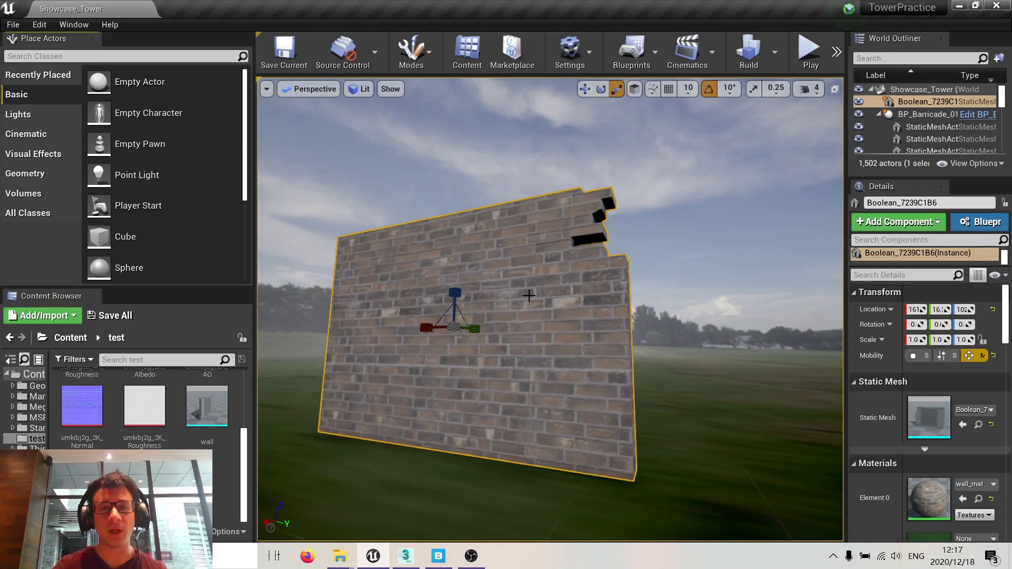
{"action": "right_click_drag", "start_coordinate": [529, 295], "coordinate": [529, 248]}
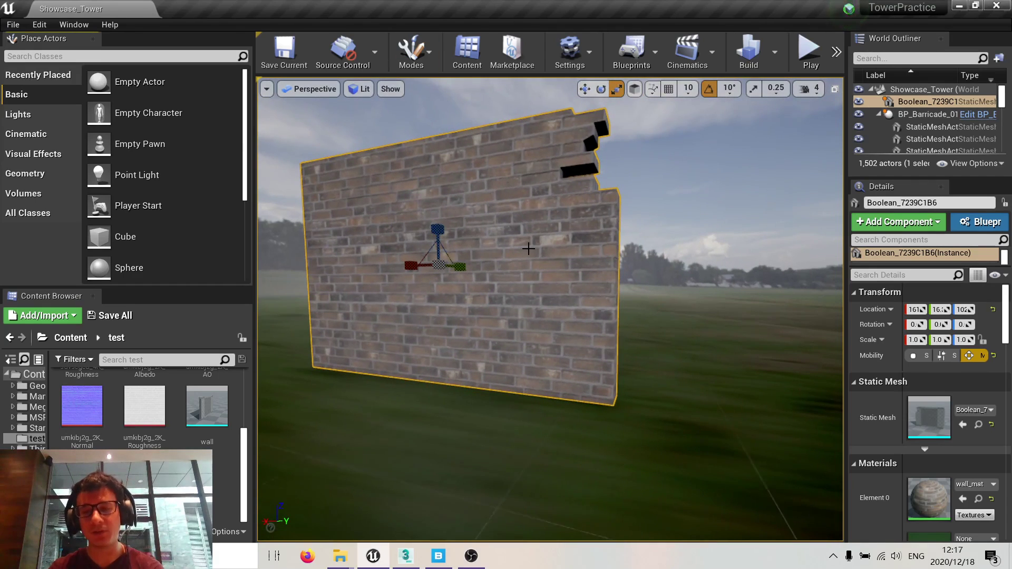
{"action": "key", "text": "Delete"}
- Place the wall mesh from the test folder in the level, rotated about its vertical axis, and apply the wall_mat material
{"action": "left_click", "coordinate": [205, 414]}
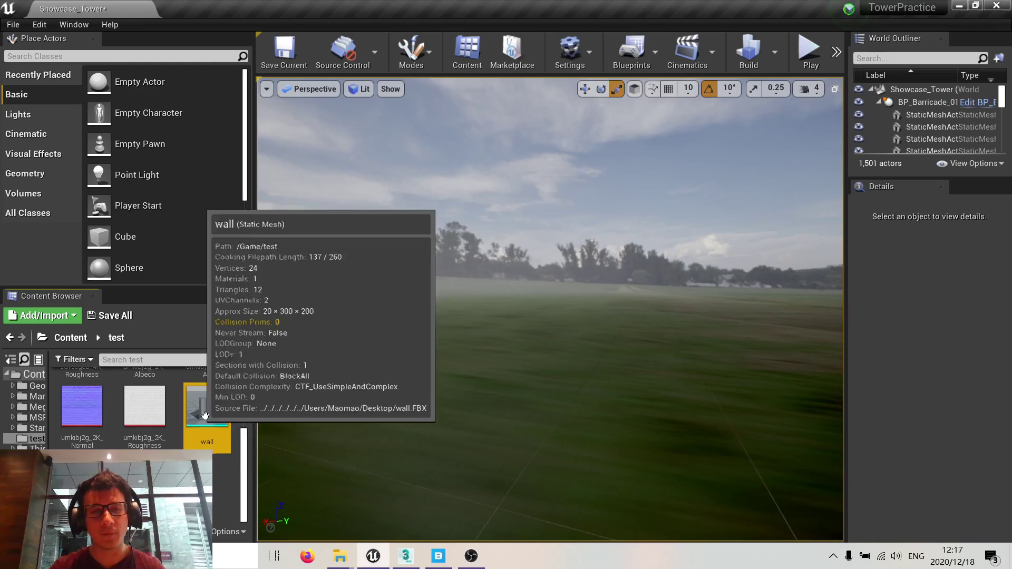
{"action": "left_click_drag", "start_coordinate": [206, 414], "coordinate": [493, 384]}
{"action": "key", "text": "e"}
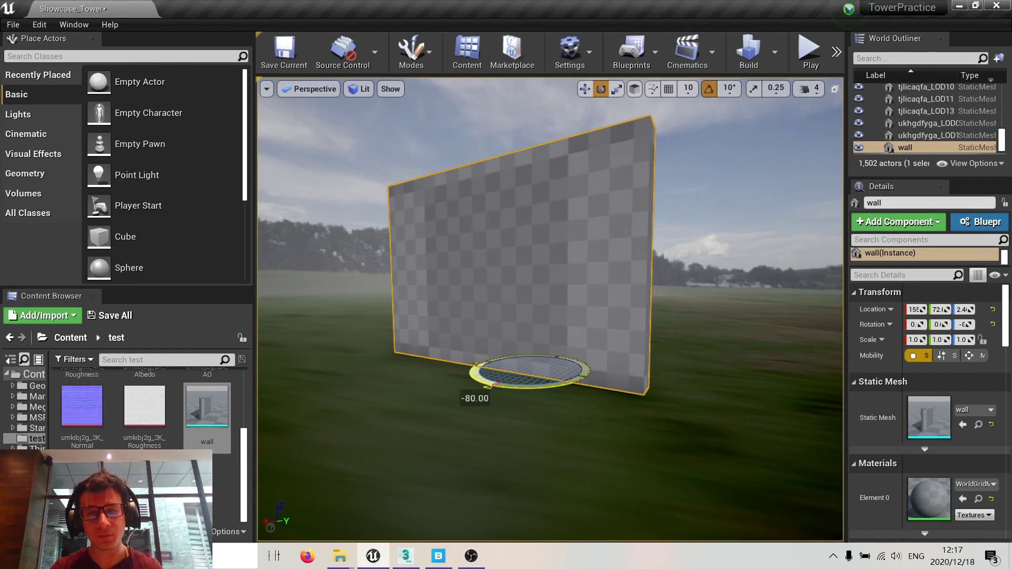
{"action": "left_click_drag", "start_coordinate": [81, 483], "coordinate": [422, 266]}
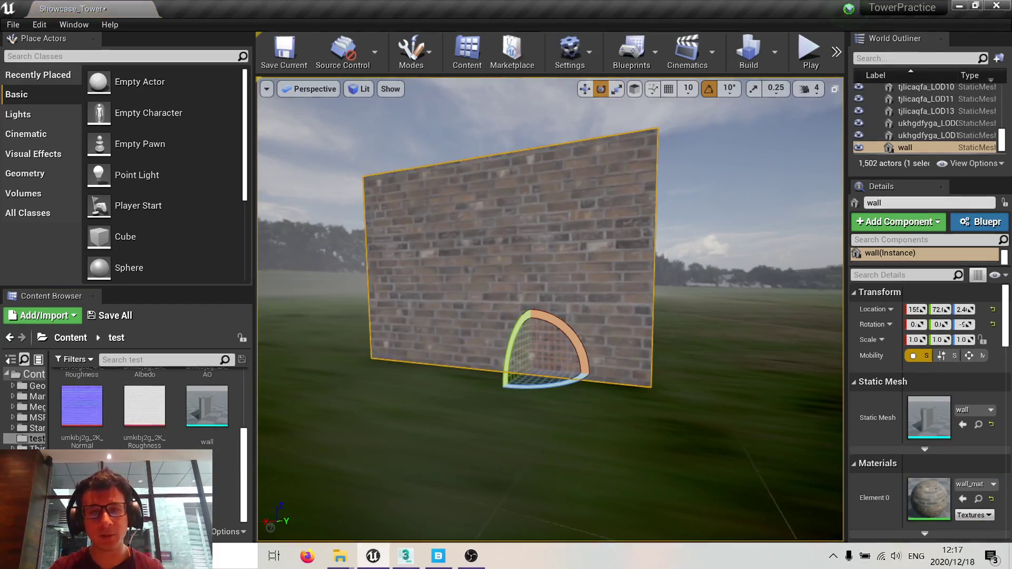
- Inspect the new wall's brick pattern up close, especially around its upper corner
{"action": "key", "text": "w"}
{"action": "right_click_drag", "start_coordinate": [422, 266], "coordinate": [491, 261]}
{"action": "key", "text": "s"}
{"action": "key", "text": "w"}
{"action": "key", "text": "s"}
{"action": "key", "text": "w"}
{"action": "right_click_drag", "start_coordinate": [522, 311], "coordinate": [566, 126]}
{"action": "key", "text": "s"}
{"action": "key", "text": "w"}
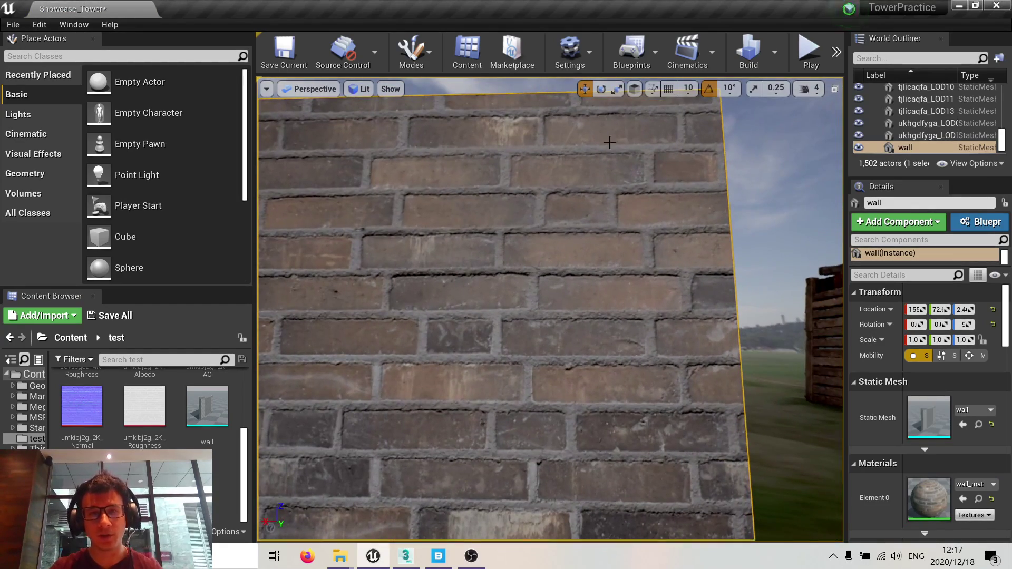
{"action": "right_click_drag", "start_coordinate": [656, 225], "coordinate": [628, 302]}
{"action": "key", "text": "s"}
{"action": "key", "text": "w"}
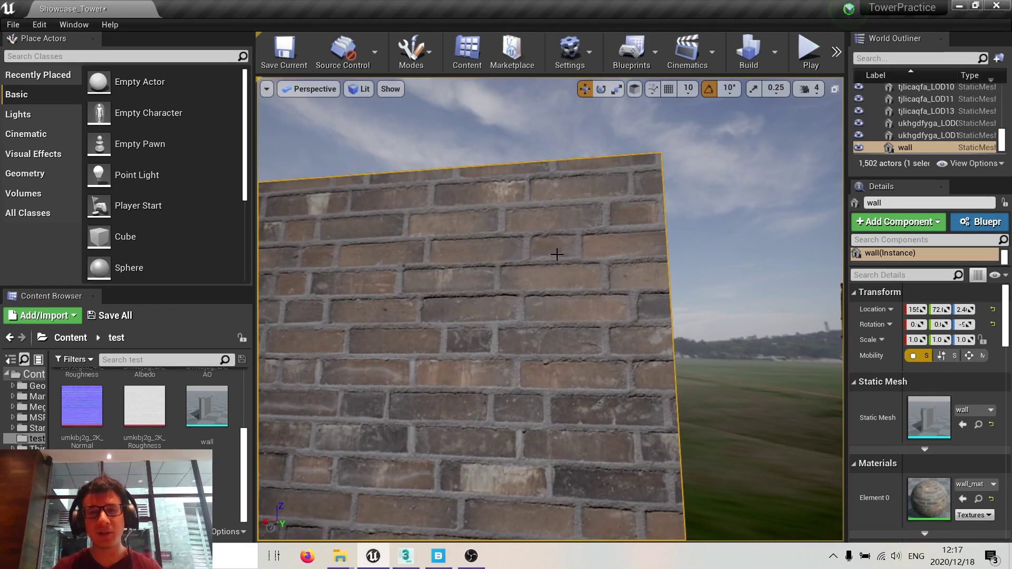
{"action": "mouse_move", "coordinate": [556, 255]}
{"action": "right_mouse_down"}
{"action": "mouse_move", "coordinate": [574, 274]}
{"action": "mouse_move", "coordinate": [545, 258]}
{"action": "right_mouse_up"}
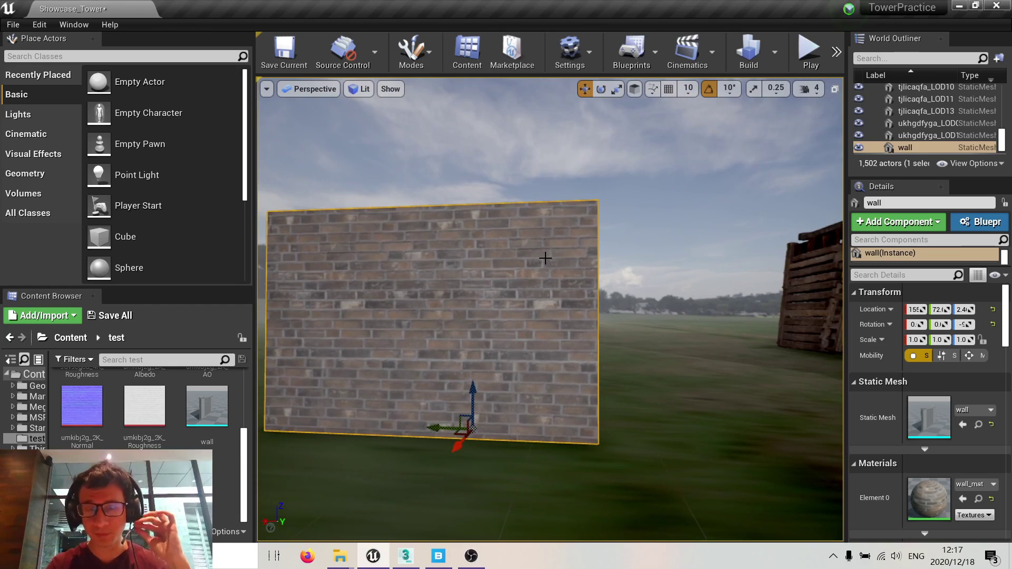
{"action": "right_click_drag", "start_coordinate": [545, 258], "coordinate": [541, 256]}
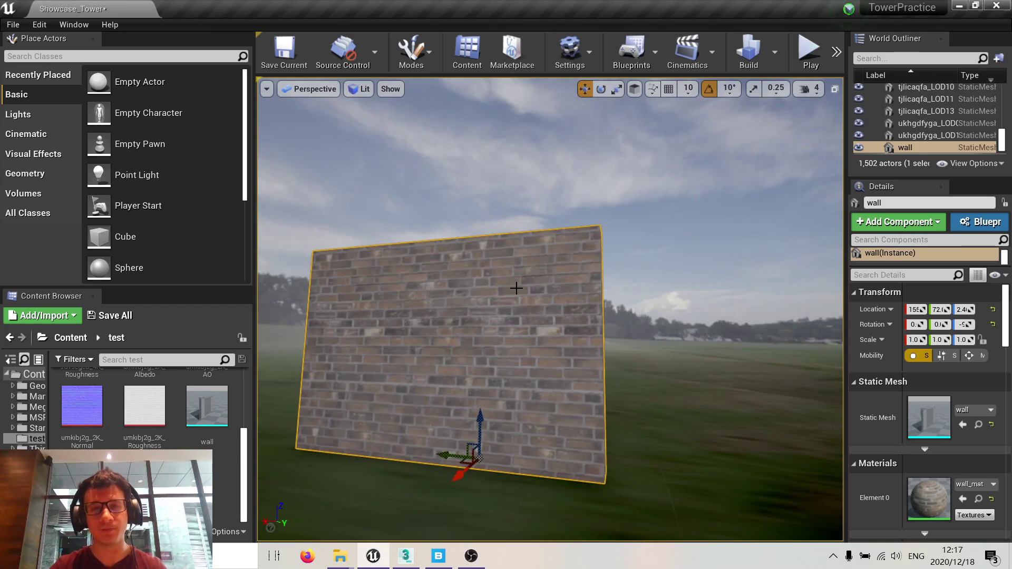
{"action": "right_click_drag", "start_coordinate": [547, 303], "coordinate": [594, 305]}
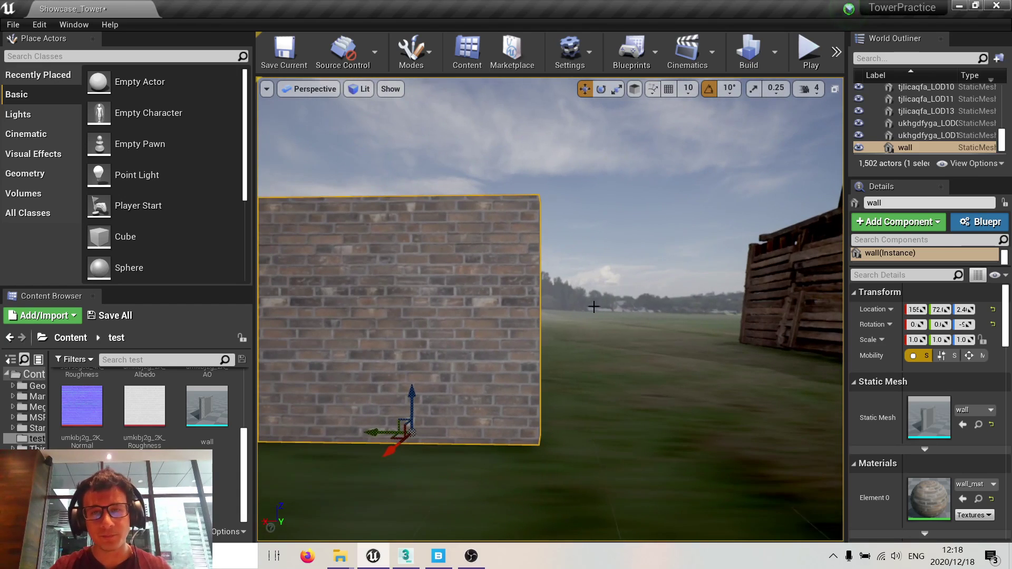
- Deselect the wall and switch the editor to Modeling mode, showing the Create tools
{"action": "left_click", "coordinate": [601, 302]}
{"action": "key", "text": "Escape"}
{"action": "left_click", "coordinate": [419, 54]}
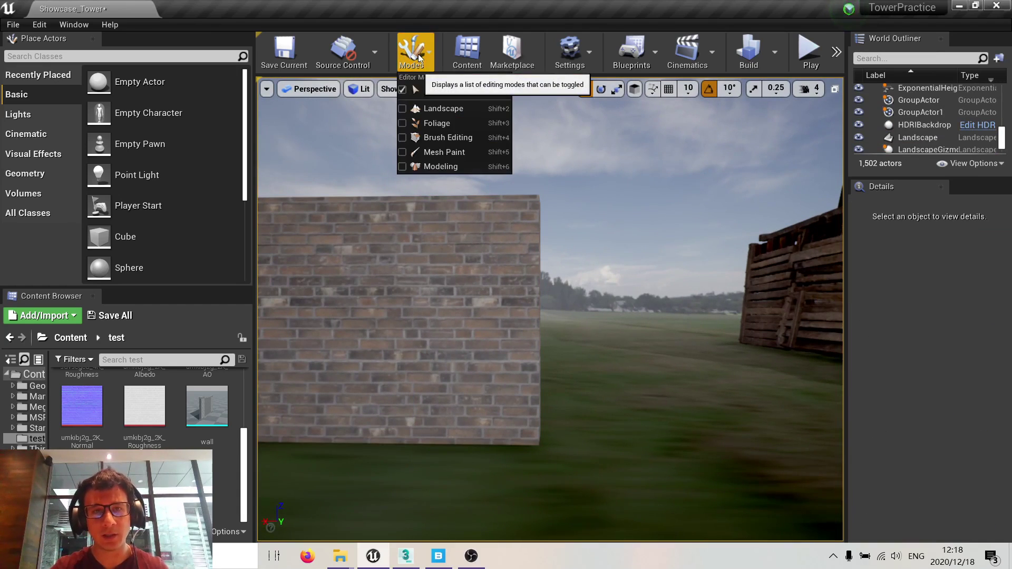
{"action": "left_click", "coordinate": [429, 167]}
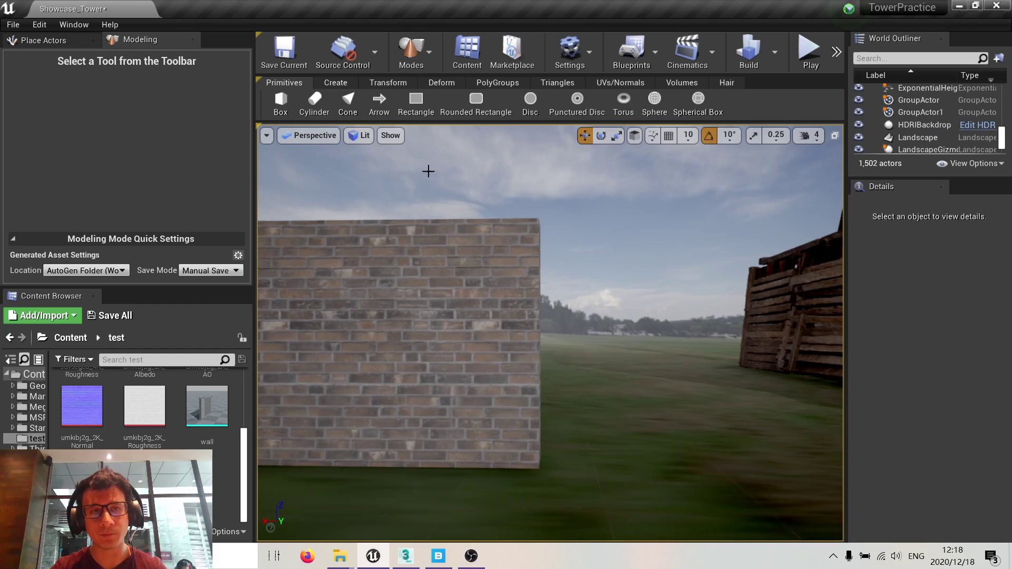
{"action": "left_click", "coordinate": [334, 83]}
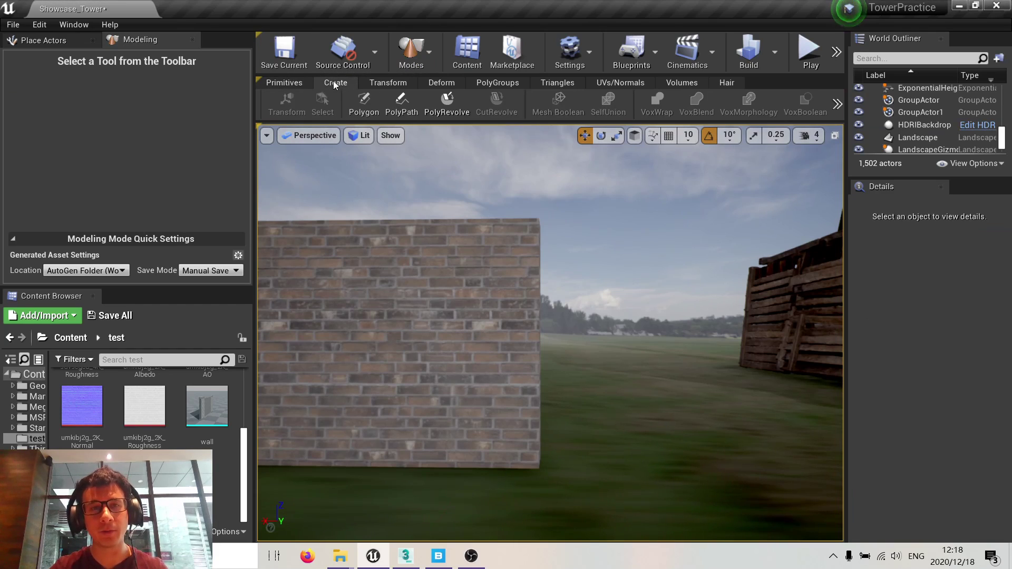
- Start the Draw Polygon tool and place its drawing plane on the ground beside the brick wall
{"action": "left_click", "coordinate": [364, 105]}
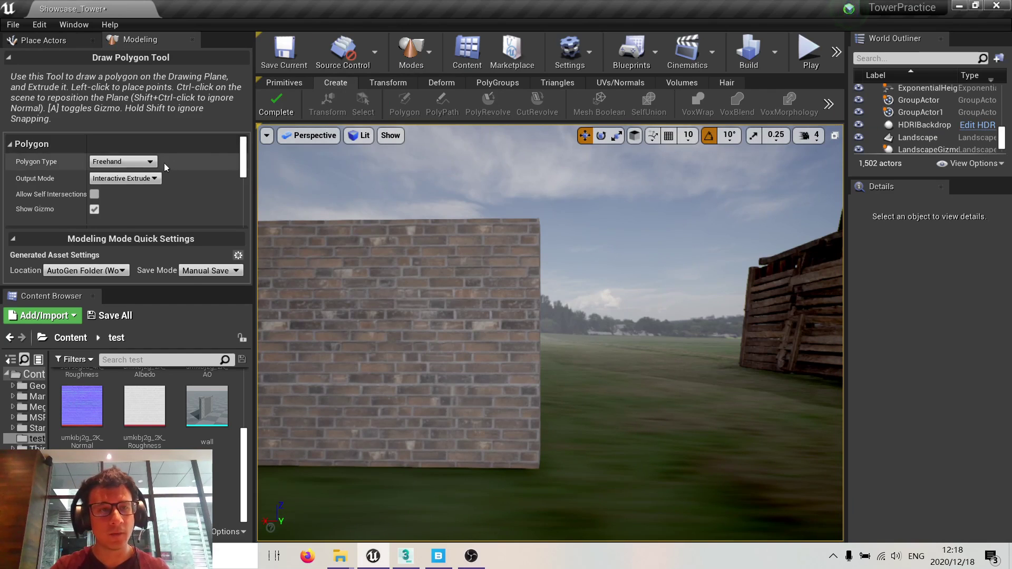
{"action": "scroll", "coordinate": [163, 162], "scroll_direction": "down", "scroll_amount": 1}
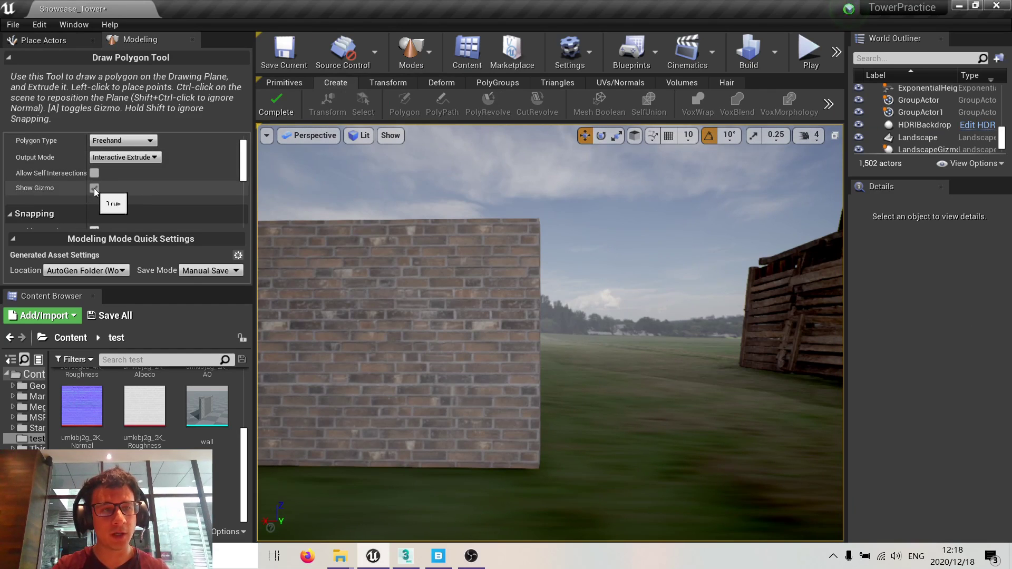
{"action": "right_click_drag", "start_coordinate": [488, 343], "coordinate": [596, 411]}
{"action": "right_click_drag", "start_coordinate": [559, 329], "coordinate": [616, 336]}
{"action": "left_click", "coordinate": [594, 338], "text": "ctrl"}
{"action": "left_click", "coordinate": [415, 320], "text": "ctrl"}
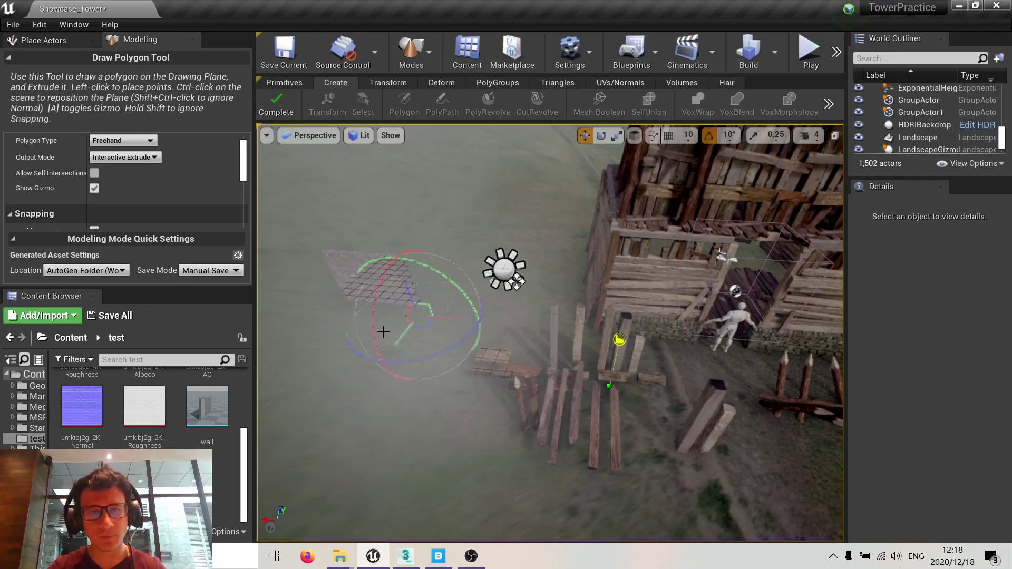
{"action": "mouse_move", "coordinate": [384, 334]}
{"action": "right_mouse_down"}
{"action": "mouse_move", "coordinate": [351, 327]}
{"action": "mouse_move", "coordinate": [366, 292]}
{"action": "mouse_move", "coordinate": [463, 334]}
{"action": "right_mouse_up"}
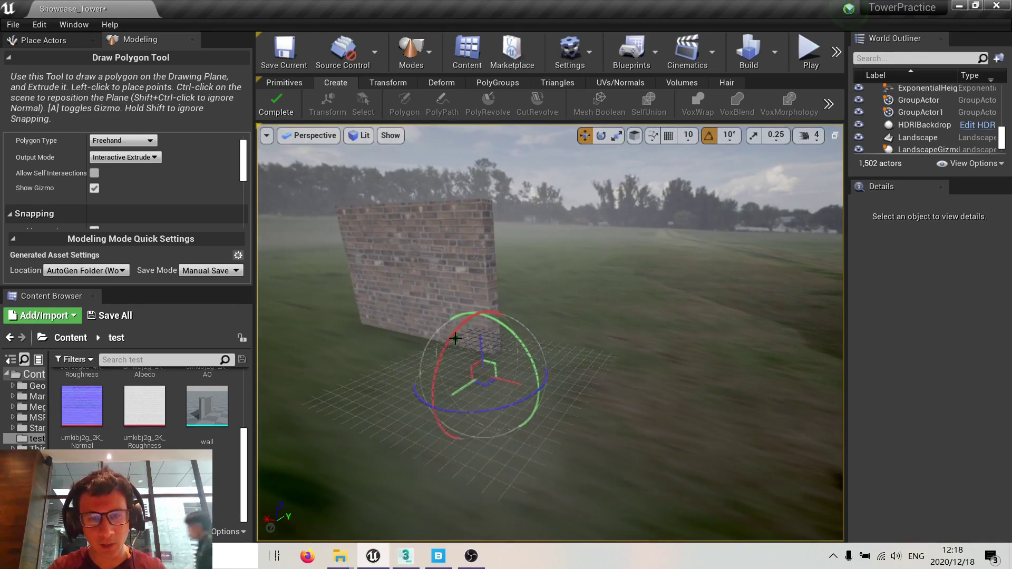
- Rotate the drawing plane upright so that it lies parallel to the wall's face
{"action": "left_click_drag", "start_coordinate": [434, 369], "coordinate": [443, 441]}
{"action": "key", "text": "ctrl+z"}
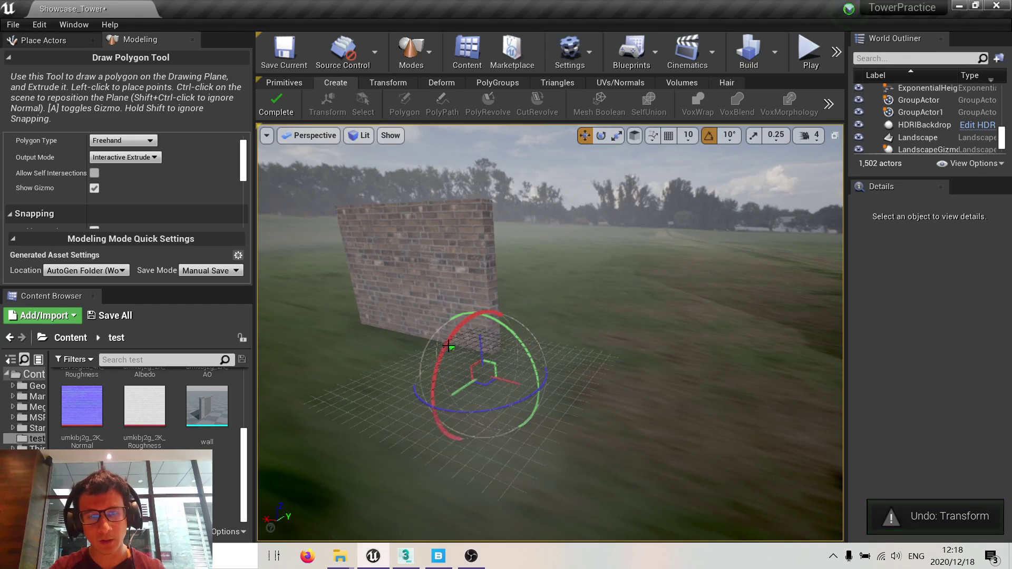
{"action": "left_click_drag", "start_coordinate": [432, 416], "coordinate": [435, 393]}
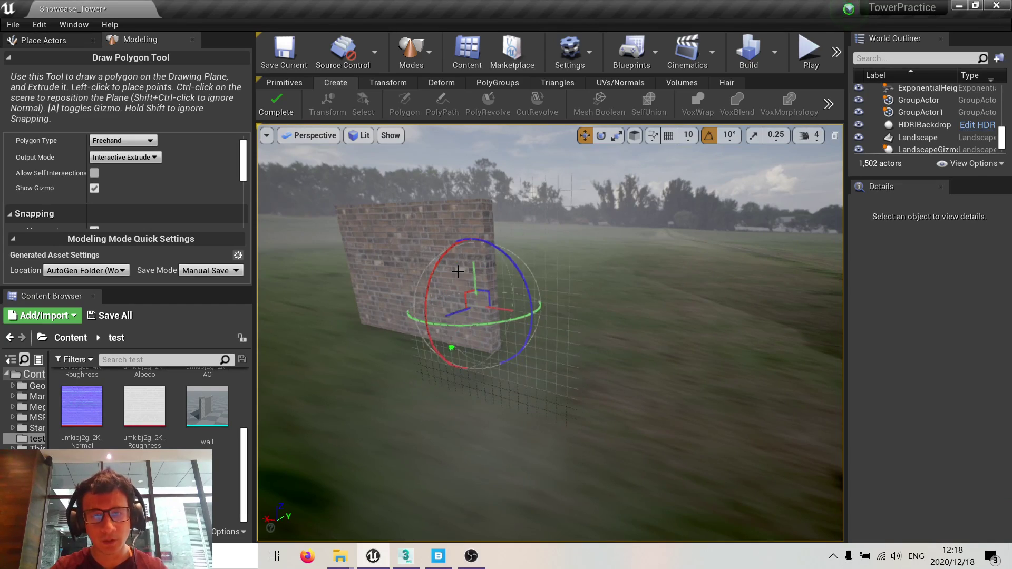
{"action": "right_click_drag", "start_coordinate": [446, 330], "coordinate": [462, 313]}
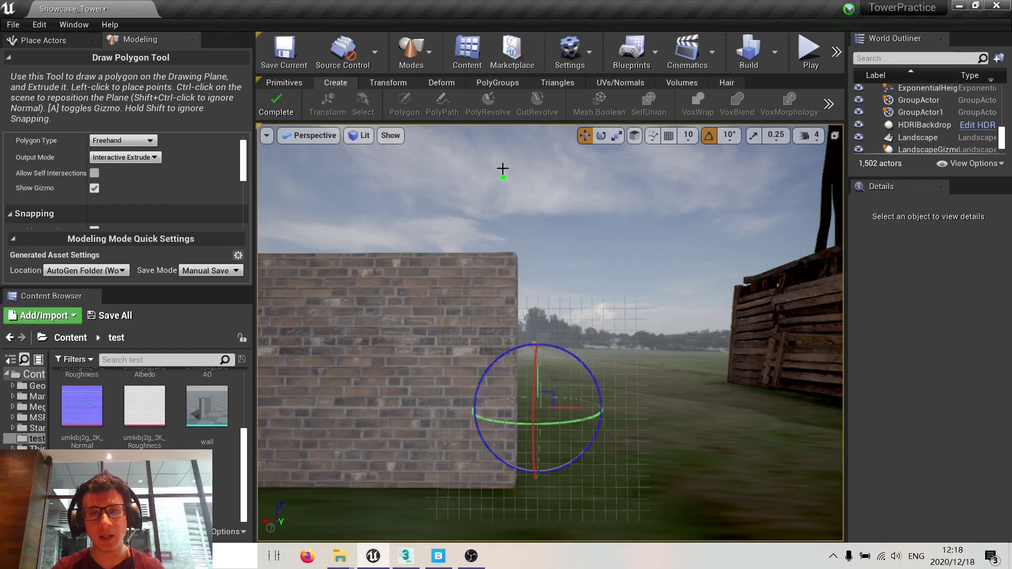
- Switch to the orthographic Left view and frame the wall together with the drawing plane
{"action": "right_click_drag", "start_coordinate": [407, 251], "coordinate": [401, 254]}
{"action": "key", "text": "w"}
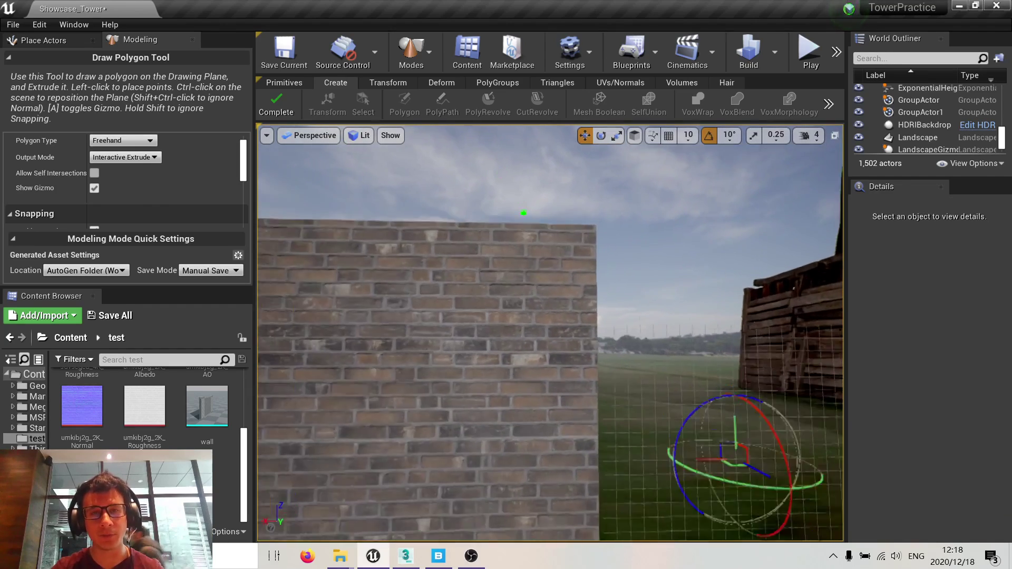
{"action": "right_click_drag", "start_coordinate": [524, 212], "coordinate": [413, 264]}
{"action": "left_click", "coordinate": [319, 135]}
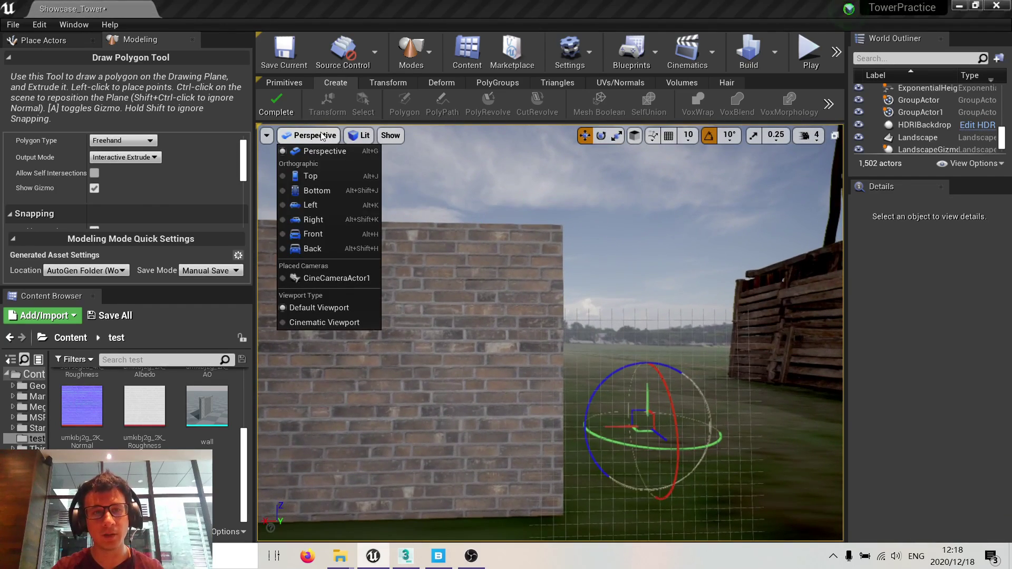
{"action": "left_click", "coordinate": [318, 205]}
{"action": "scroll", "coordinate": [486, 253], "scroll_direction": "down", "scroll_amount": 4}
{"action": "right_click_drag", "start_coordinate": [400, 327], "coordinate": [267, 304]}
{"action": "scroll", "coordinate": [362, 252], "scroll_direction": "down", "scroll_amount": 3}
{"action": "right_click_drag", "start_coordinate": [348, 304], "coordinate": [663, 303]}
{"action": "scroll", "coordinate": [569, 318], "scroll_direction": "up", "scroll_amount": 2}
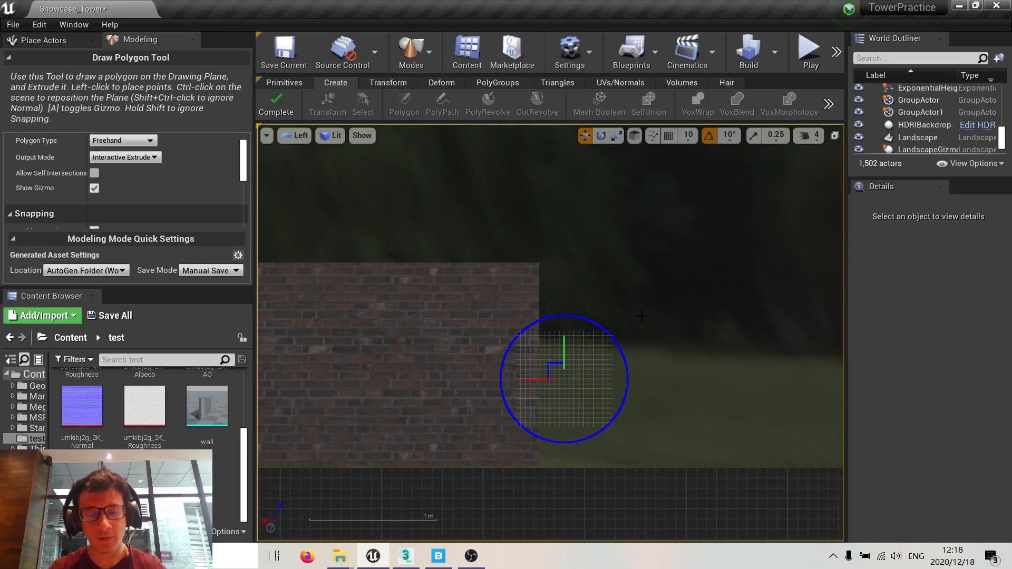
{"action": "key", "text": "alt+1"}
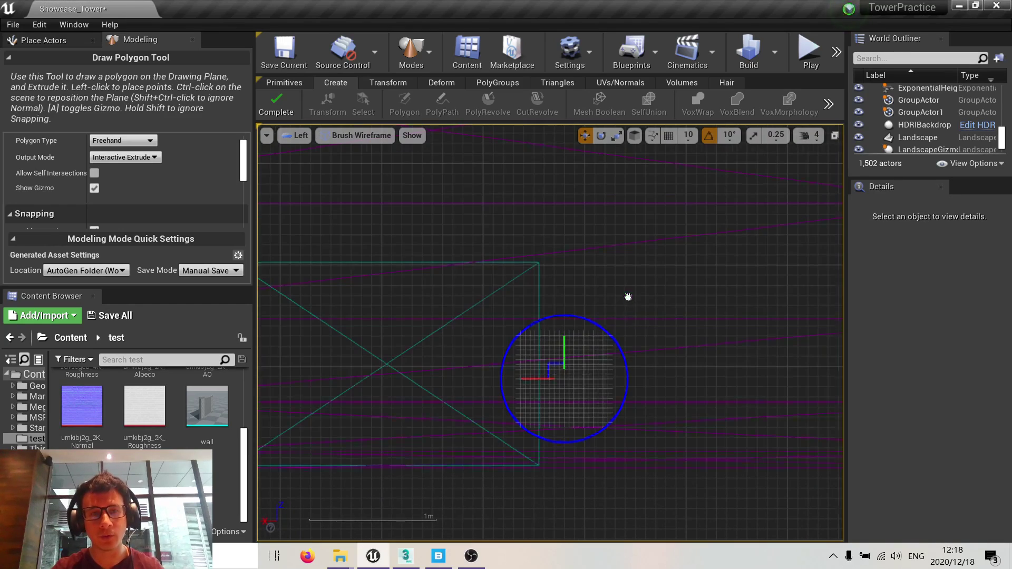
{"action": "mouse_move", "coordinate": [628, 296]}
{"action": "right_mouse_down"}
{"action": "mouse_move", "coordinate": [263, 319]}
{"action": "mouse_move", "coordinate": [361, 334]}
{"action": "mouse_move", "coordinate": [569, 320]}
{"action": "mouse_move", "coordinate": [522, 321]}
{"action": "right_mouse_up"}
{"action": "left_click", "coordinate": [361, 136]}
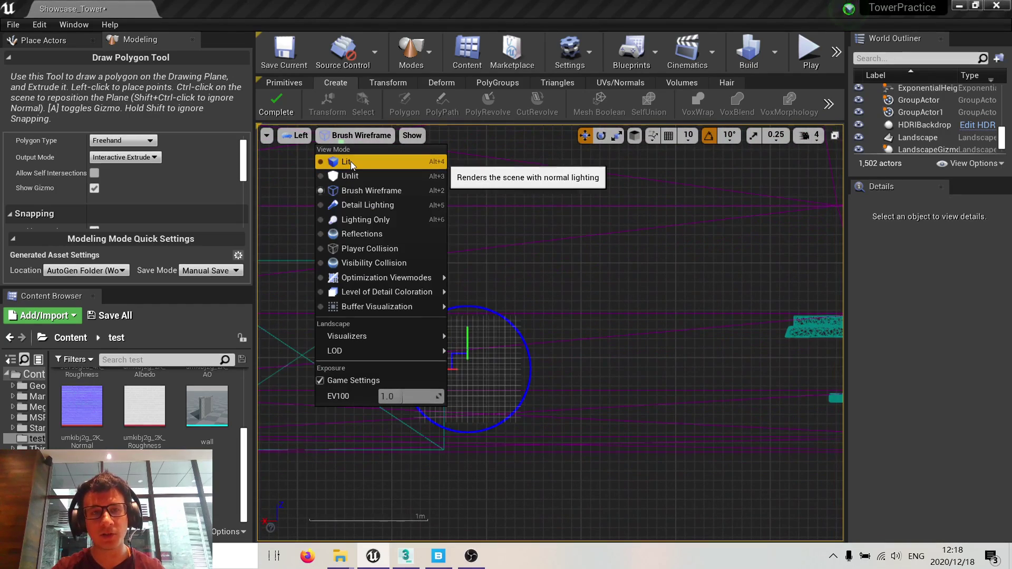
{"action": "left_click", "coordinate": [350, 161]}
- Set the orthographic view to Unlit shading so the wall's bricks can be traced
{"action": "right_click_drag", "start_coordinate": [411, 239], "coordinate": [612, 272]}
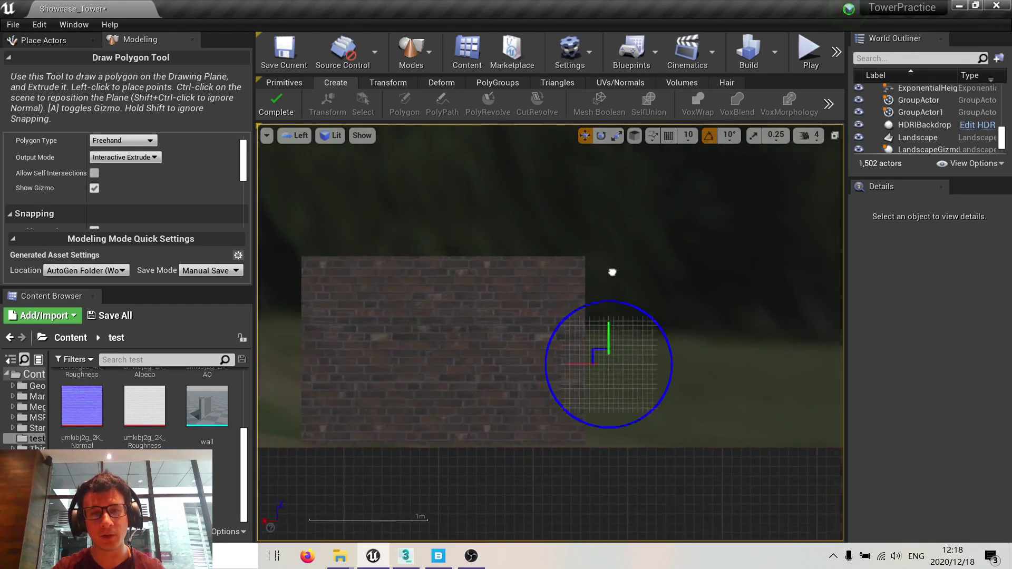
{"action": "scroll", "coordinate": [612, 272], "scroll_direction": "up", "scroll_amount": 2}
{"action": "key", "text": "alt+3"}
{"action": "scroll", "coordinate": [596, 271], "scroll_direction": "up", "scroll_amount": 2}
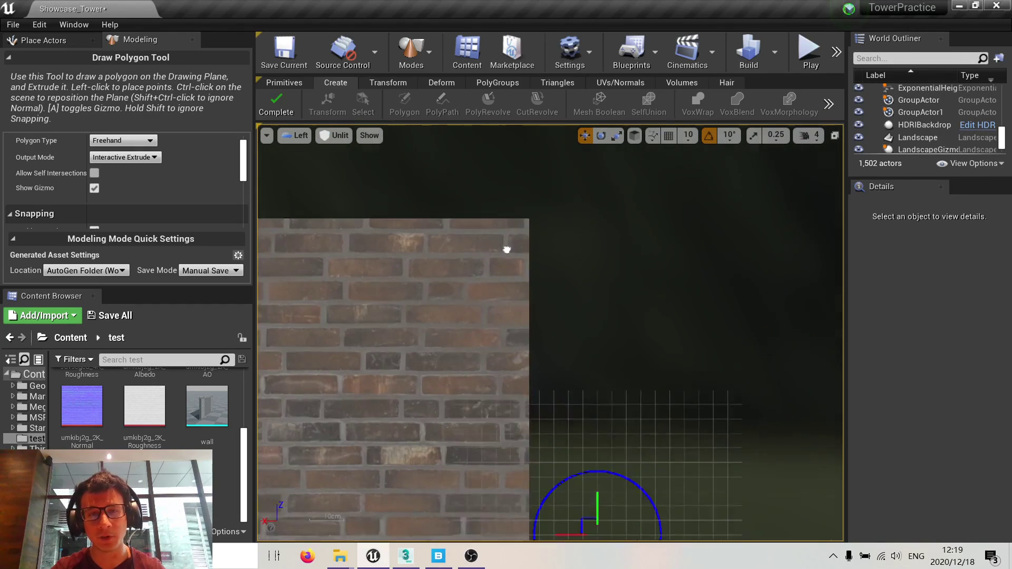
- Frame the wall and trace the upper half of a jagged broken edge along the brick joints, starting above the wall's top edge
{"action": "right_click_drag", "start_coordinate": [506, 250], "coordinate": [484, 260]}
{"action": "scroll", "coordinate": [481, 254], "scroll_direction": "down", "scroll_amount": 6}
{"action": "scroll", "coordinate": [456, 224], "scroll_direction": "up", "scroll_amount": 4}
{"action": "scroll", "coordinate": [452, 168], "scroll_direction": "up", "scroll_amount": 1}
{"action": "scroll", "coordinate": [488, 219], "scroll_direction": "up", "scroll_amount": 4}
{"action": "right_click_drag", "start_coordinate": [488, 219], "coordinate": [469, 177]}
{"action": "scroll", "coordinate": [442, 192], "scroll_direction": "down", "scroll_amount": 1}
{"action": "scroll", "coordinate": [429, 169], "scroll_direction": "down", "scroll_amount": 1}
{"action": "scroll", "coordinate": [445, 151], "scroll_direction": "down", "scroll_amount": 2}
{"action": "scroll", "coordinate": [456, 135], "scroll_direction": "down", "scroll_amount": 2}
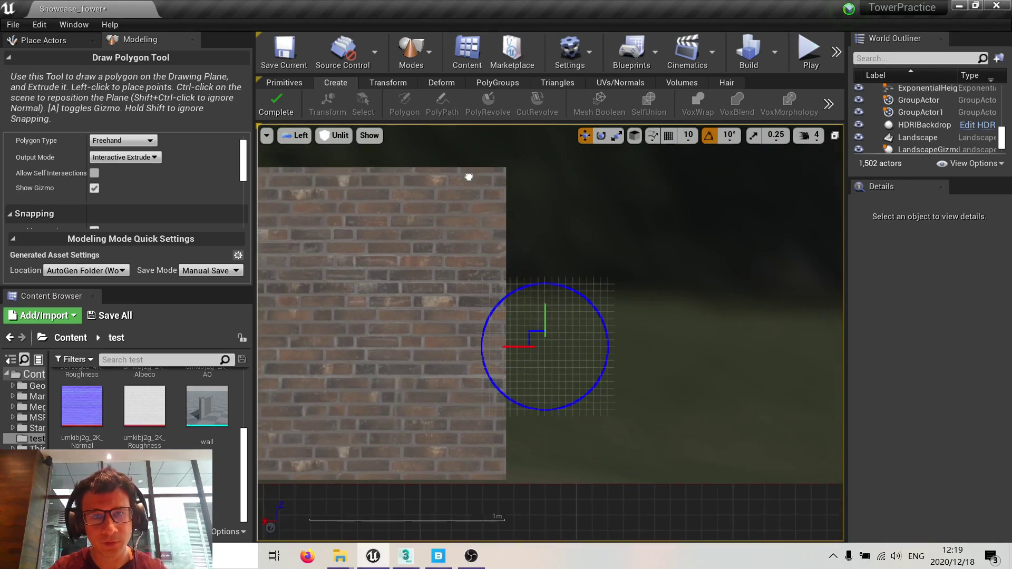
{"action": "scroll", "coordinate": [469, 176], "scroll_direction": "up", "scroll_amount": 3}
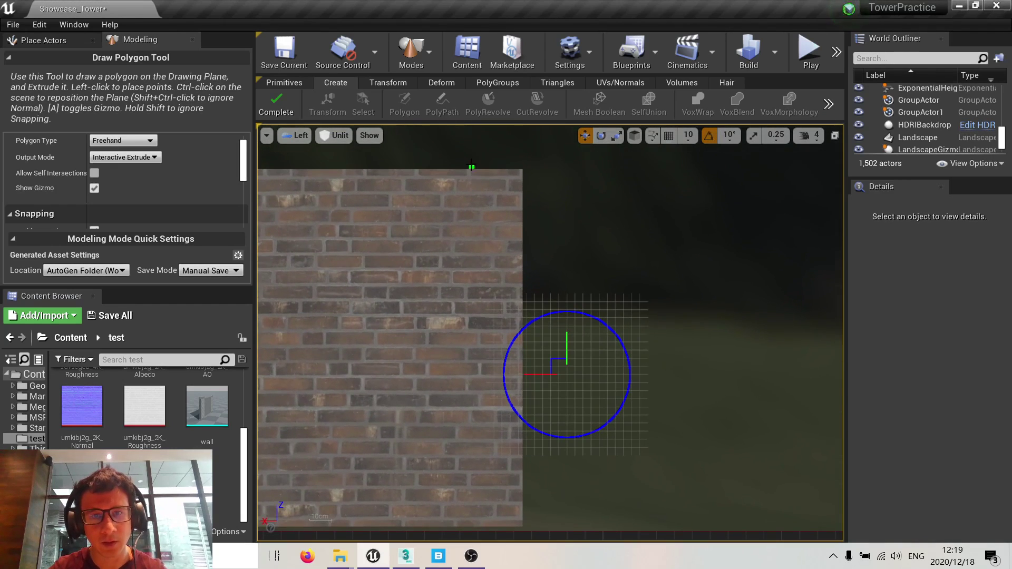
{"action": "left_click", "coordinate": [470, 148]}
{"action": "left_click", "coordinate": [470, 176]}
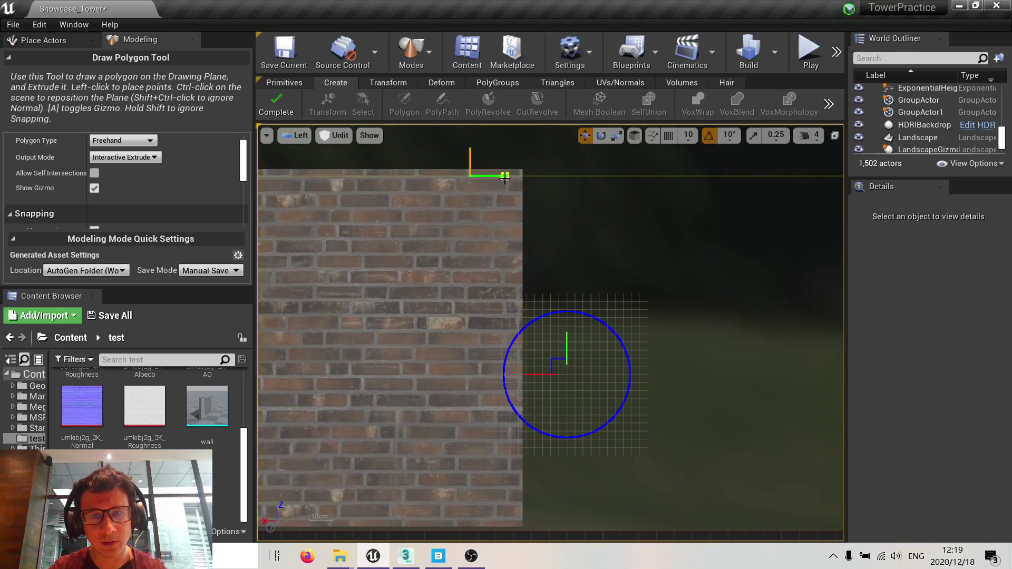
{"action": "left_click", "coordinate": [507, 176]}
{"action": "mouse_move", "coordinate": [499, 194]}
{"action": "left_mouse_down"}
{"action": "mouse_move", "coordinate": [482, 221]}
{"action": "mouse_move", "coordinate": [495, 230]}
{"action": "mouse_move", "coordinate": [461, 237]}
{"action": "left_mouse_up"}
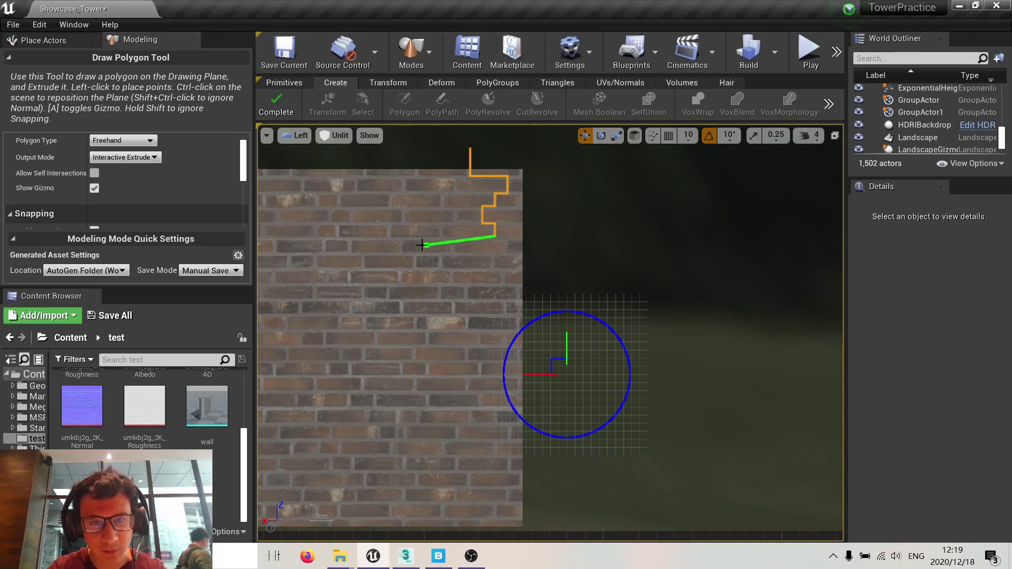
{"action": "left_click_drag", "start_coordinate": [400, 238], "coordinate": [449, 266]}
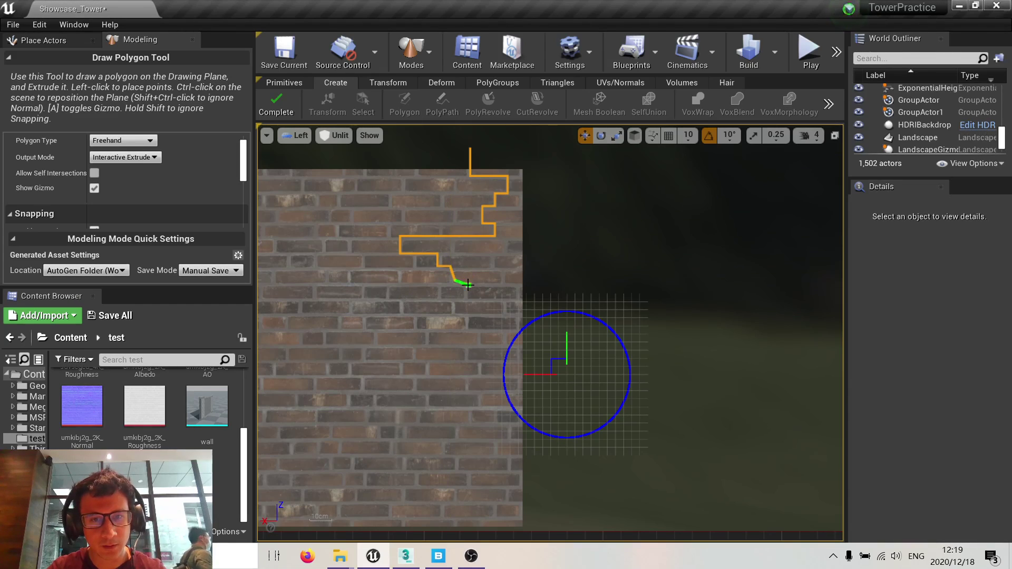
{"action": "left_click_drag", "start_coordinate": [456, 300], "coordinate": [480, 340]}
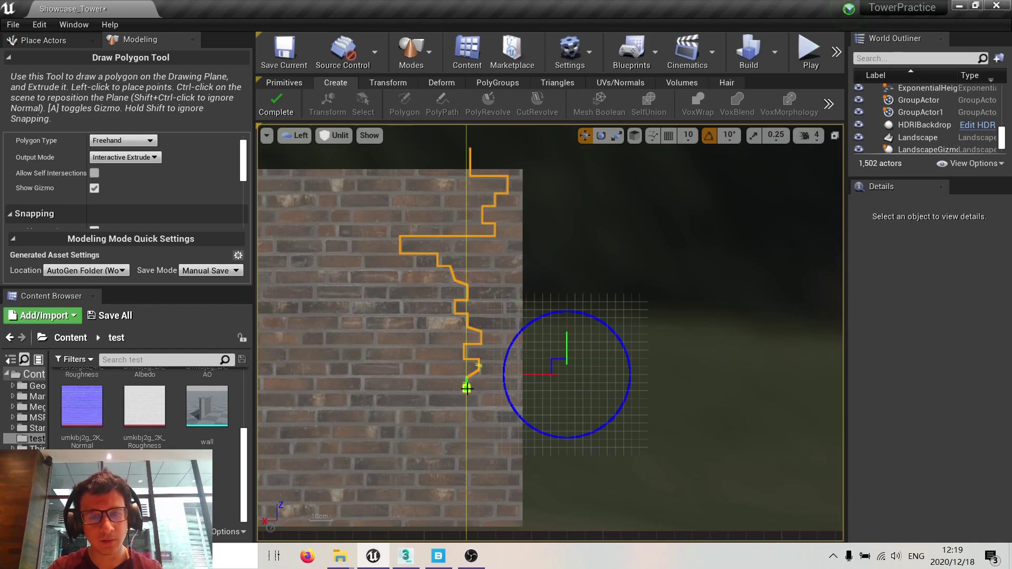
- Continue the jagged outline along the brick joints to the wall's base and close the polygon around the area beyond the wall's end
{"action": "left_click_drag", "start_coordinate": [469, 389], "coordinate": [476, 403]}
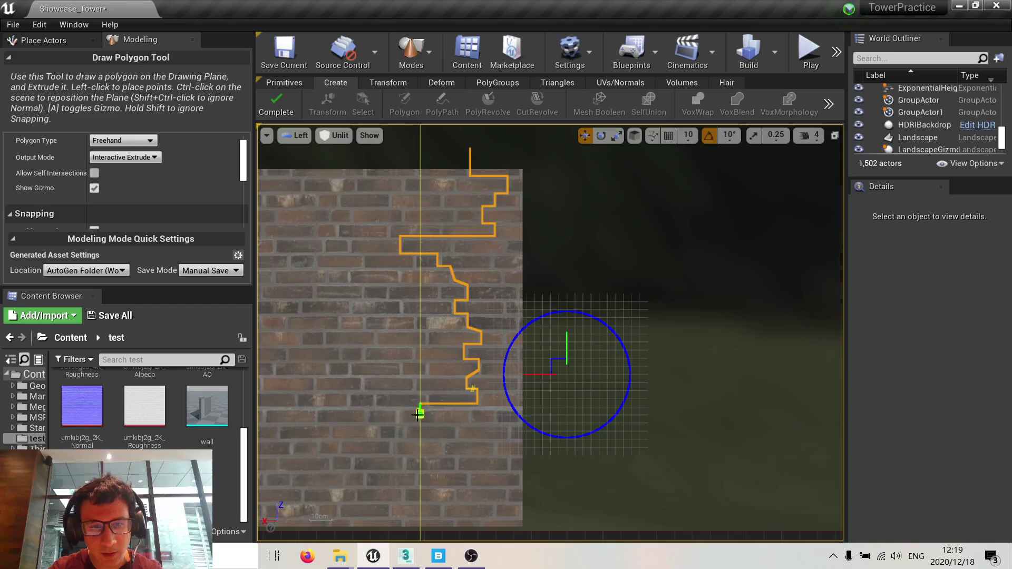
{"action": "left_click_drag", "start_coordinate": [418, 415], "coordinate": [422, 422]}
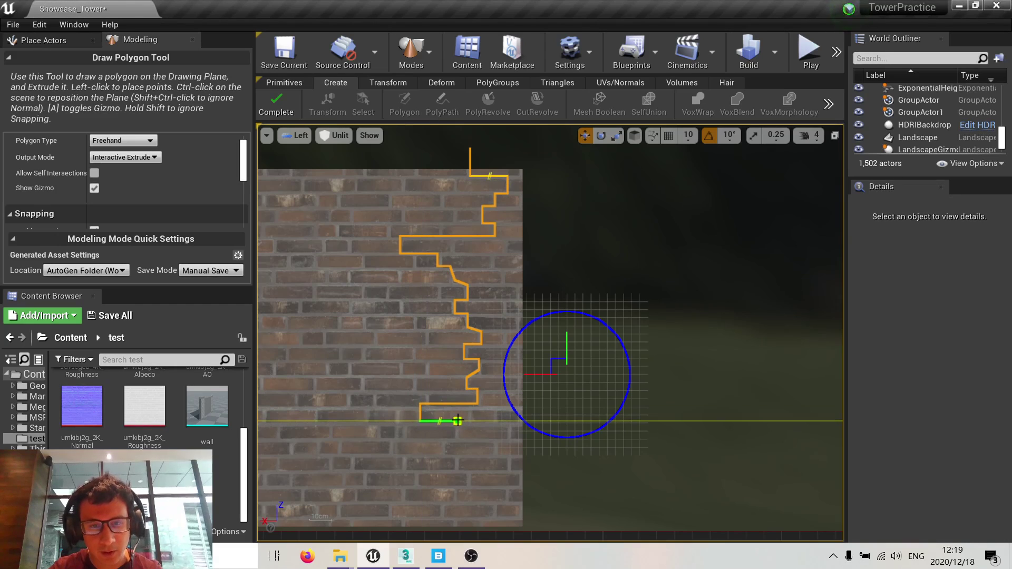
{"action": "left_click_drag", "start_coordinate": [494, 439], "coordinate": [500, 456]}
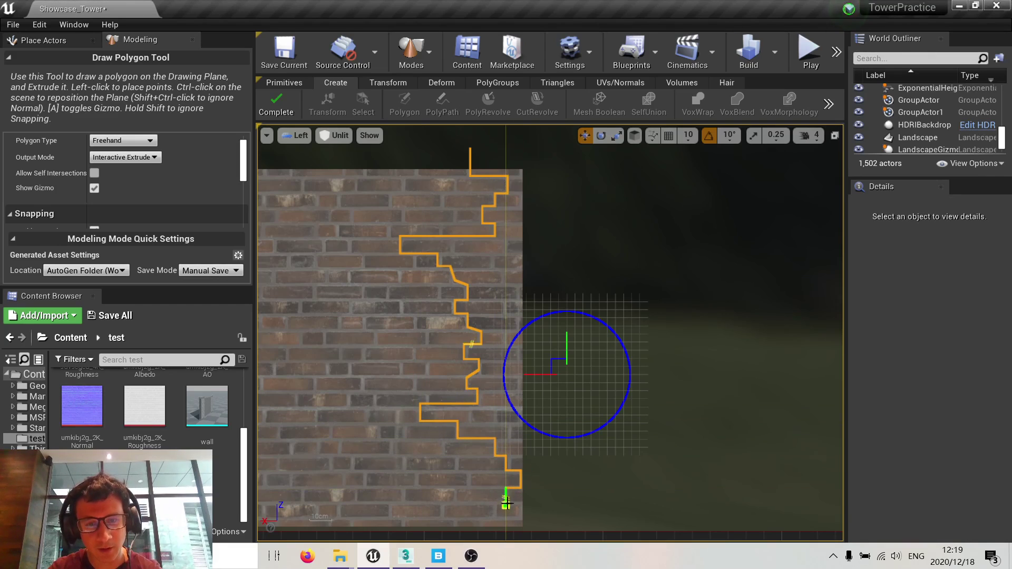
{"action": "mouse_move", "coordinate": [506, 505]}
{"action": "left_mouse_down"}
{"action": "mouse_move", "coordinate": [515, 500]}
{"action": "mouse_move", "coordinate": [522, 530]}
{"action": "left_mouse_up"}
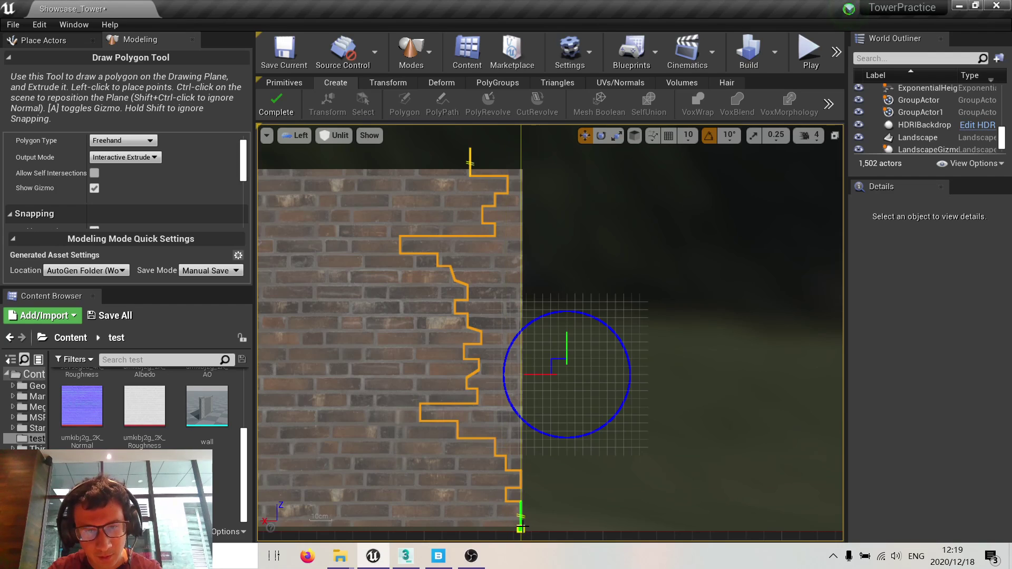
{"action": "left_click_drag", "start_coordinate": [487, 521], "coordinate": [483, 524]}
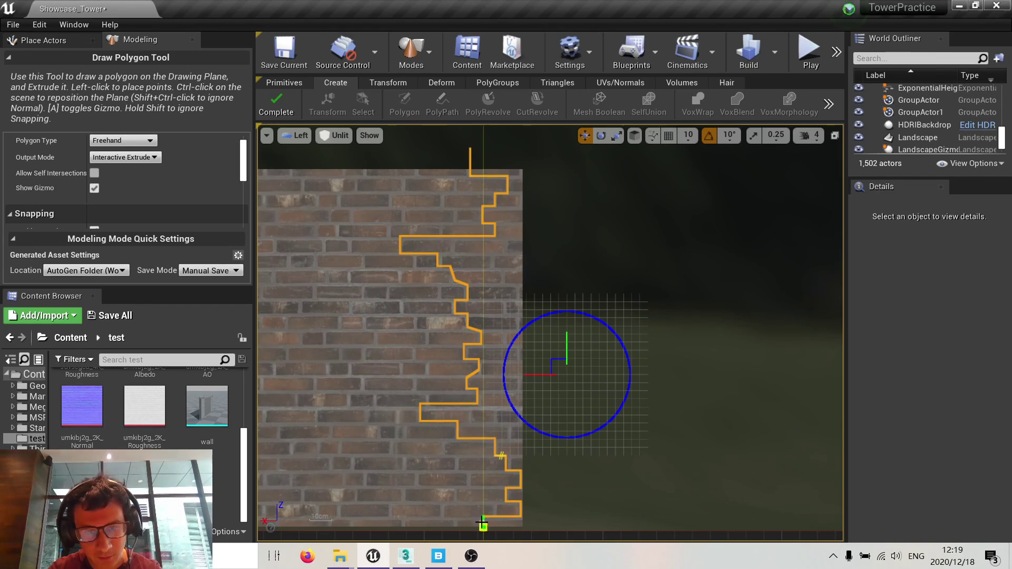
{"action": "left_click", "coordinate": [483, 527]}
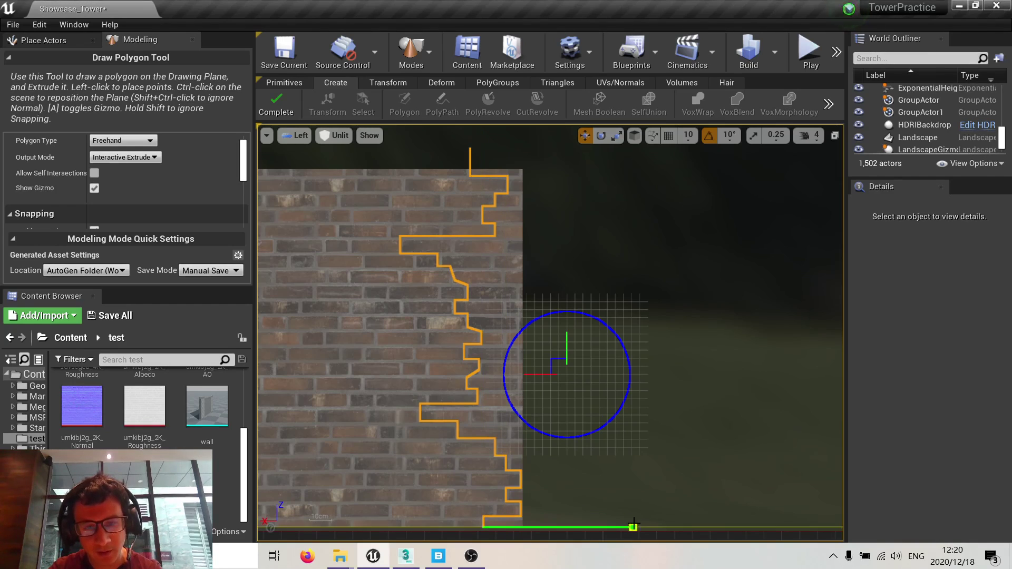
{"action": "left_click", "coordinate": [715, 527]}
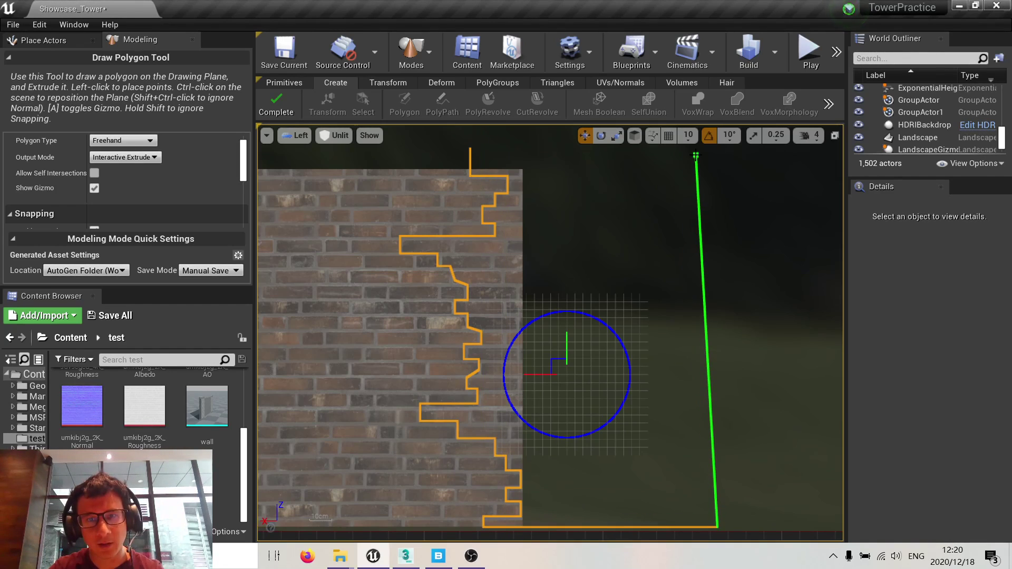
{"action": "left_click", "coordinate": [696, 155]}
{"action": "left_click", "coordinate": [471, 150]}
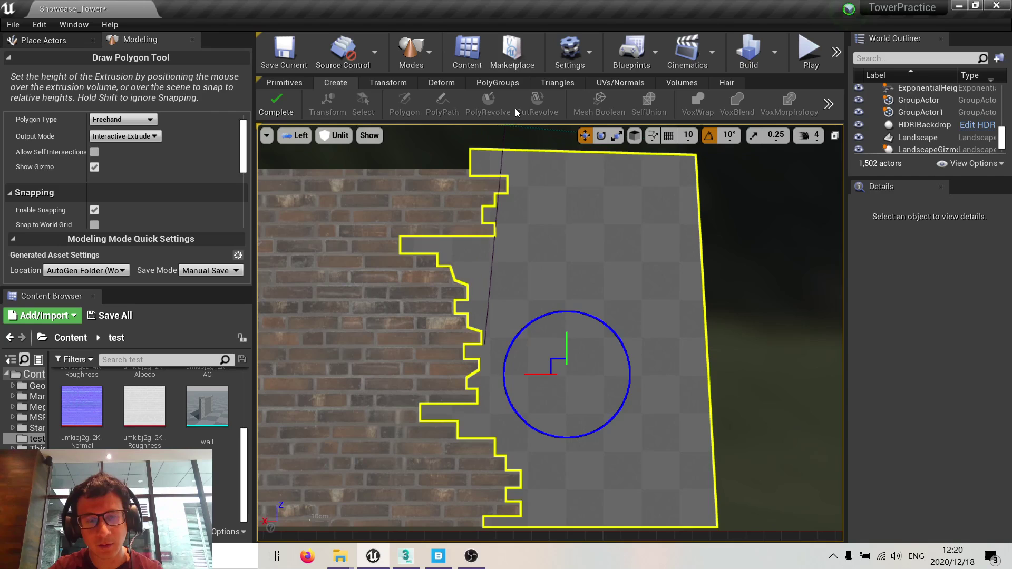
- Complete the Draw Polygon tool without extruding the traced outline and undo the last action
{"action": "right_click", "coordinate": [515, 190]}
{"action": "left_click", "coordinate": [277, 107]}
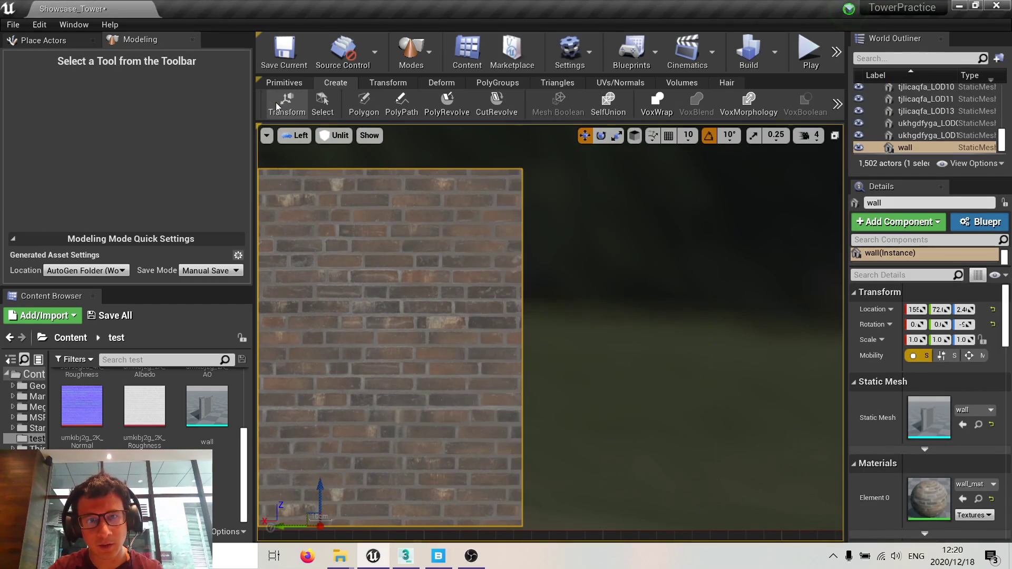
{"action": "right_click_drag", "start_coordinate": [458, 222], "coordinate": [486, 217]}
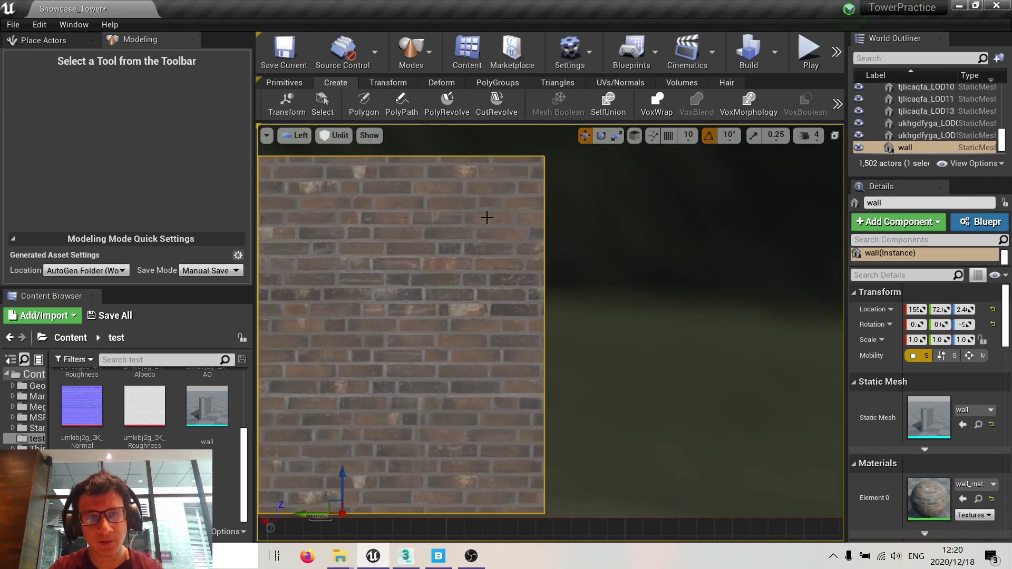
{"action": "key", "text": "ctrl+z"}
{"action": "left_click", "coordinate": [438, 182]}
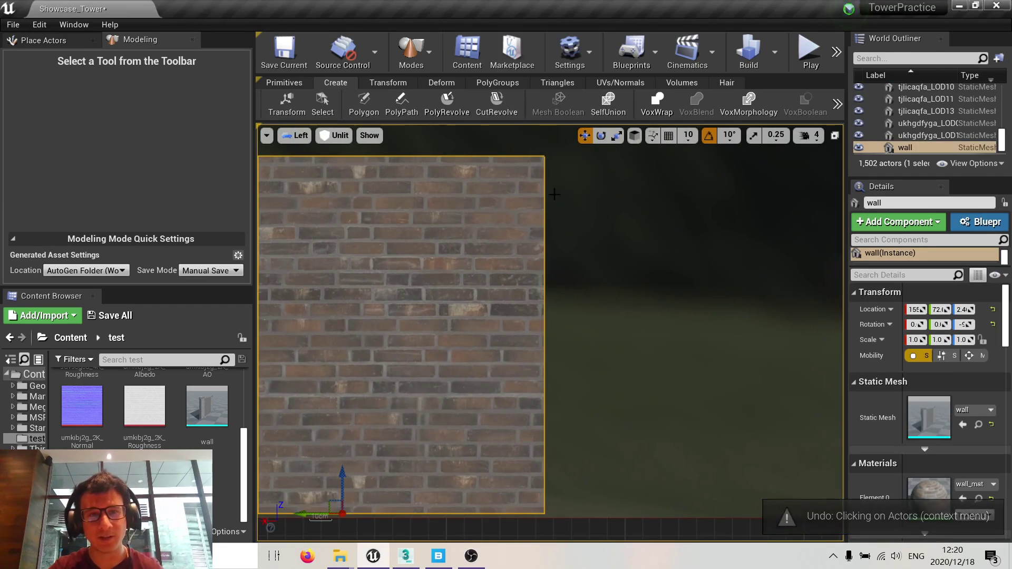
- Restart the Draw Polygon tool and return the viewport to the Perspective view with Lit shading
{"action": "scroll", "coordinate": [569, 200], "scroll_direction": "down", "scroll_amount": 2}
{"action": "right_click_drag", "start_coordinate": [569, 201], "coordinate": [592, 224]}
{"action": "scroll", "coordinate": [579, 239], "scroll_direction": "up", "scroll_amount": 1}
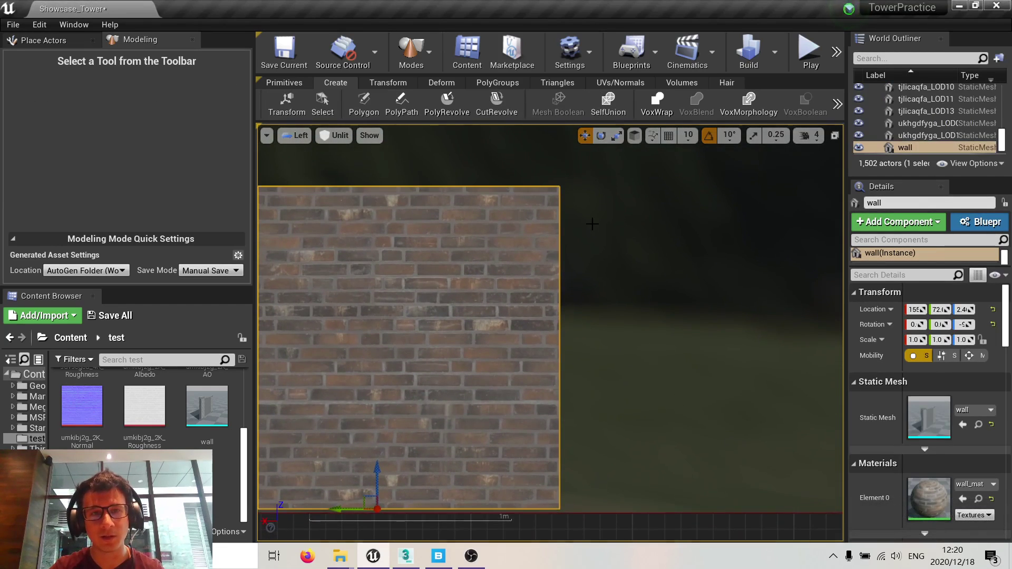
{"action": "left_click", "coordinate": [593, 223]}
{"action": "left_click", "coordinate": [363, 103]}
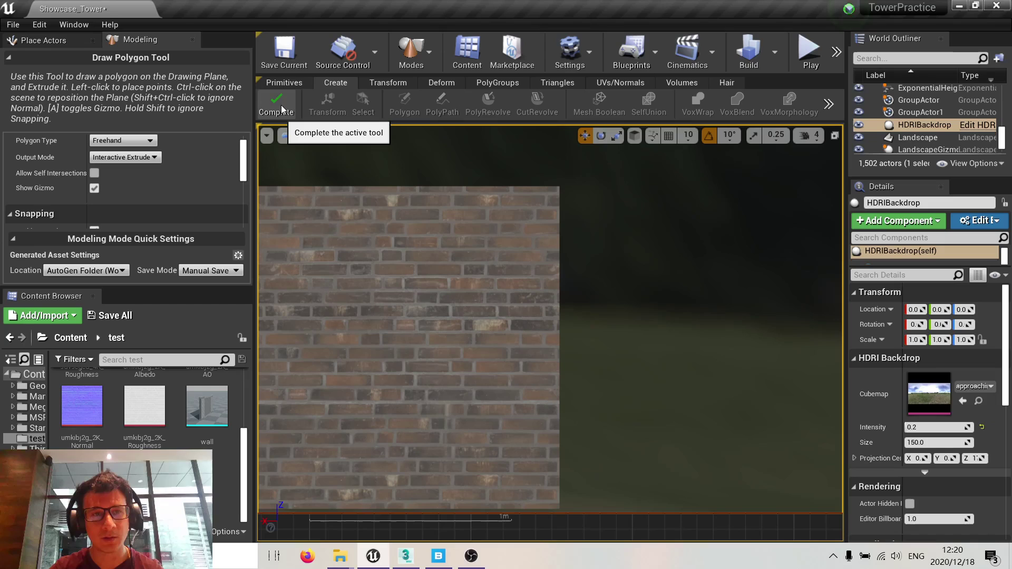
{"action": "scroll", "coordinate": [458, 255], "scroll_direction": "down", "scroll_amount": 4}
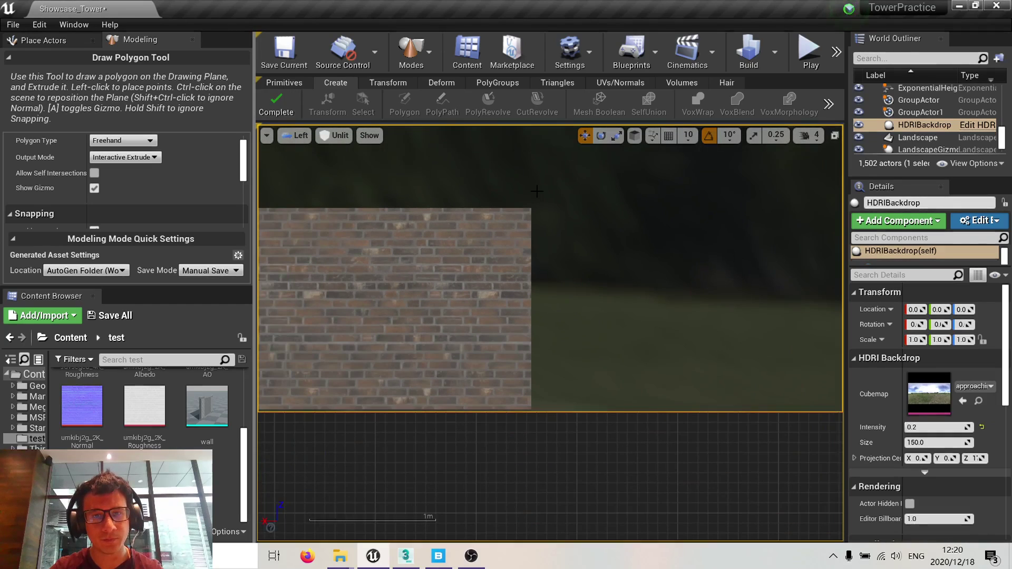
{"action": "right_click_drag", "start_coordinate": [547, 212], "coordinate": [618, 350]}
{"action": "key", "text": "alt+4"}
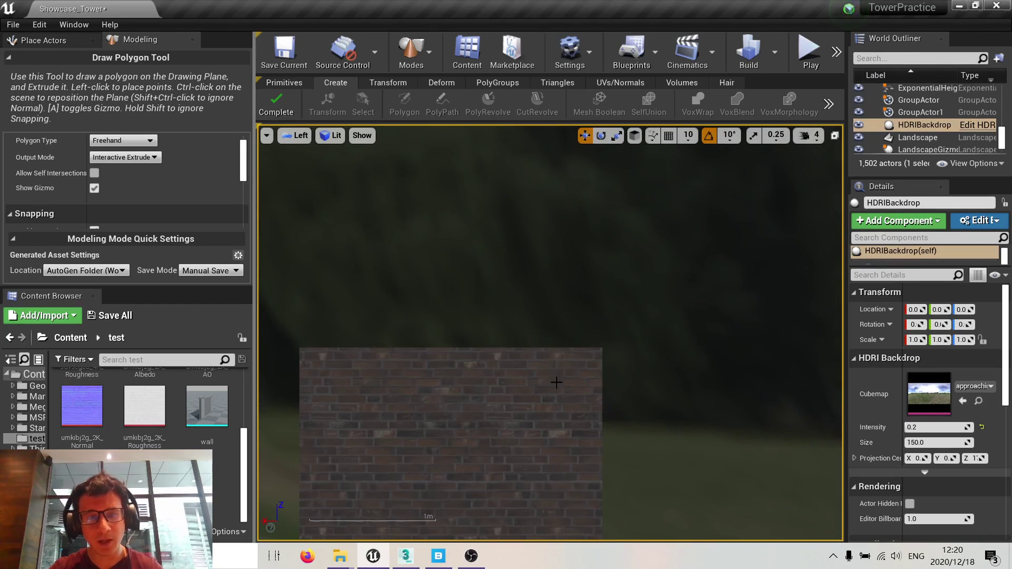
{"action": "left_click", "coordinate": [299, 137]}
{"action": "left_click", "coordinate": [307, 151]}
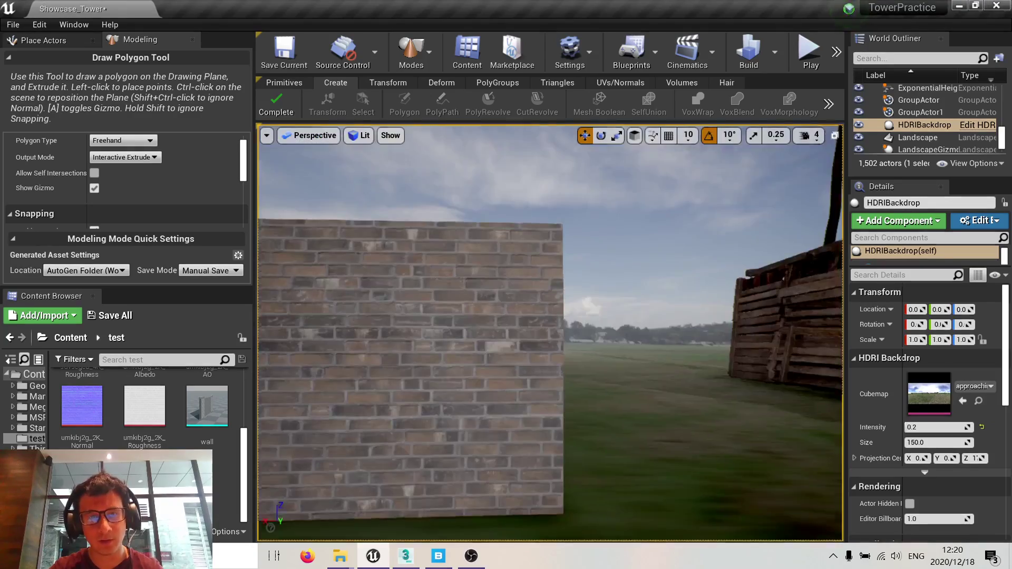
- Place the drawing plane on the ground beside the brick wall, draw a narrow test polygon there and extrude it upward into a block
{"action": "right_click_drag", "start_coordinate": [533, 337], "coordinate": [469, 245]}
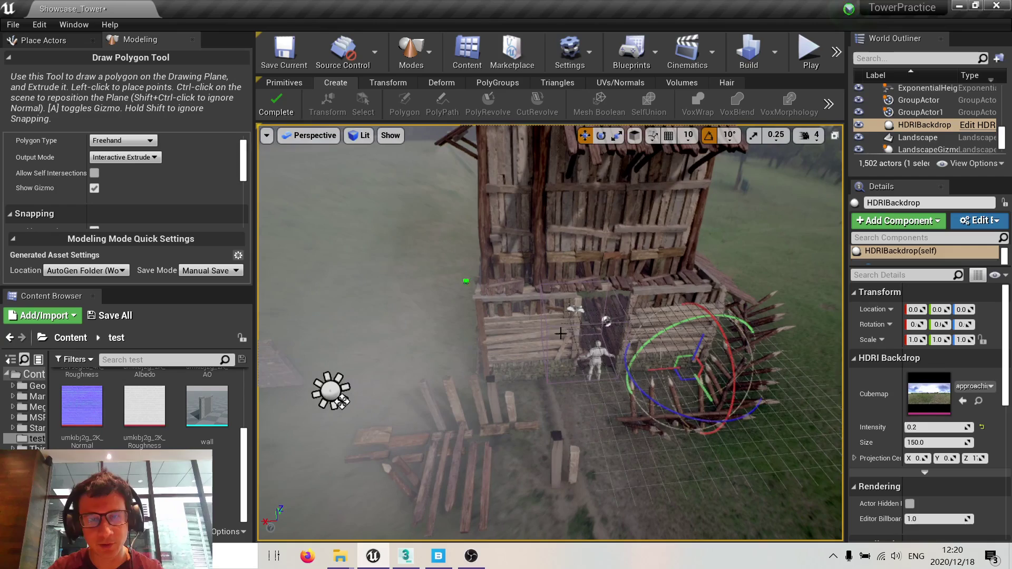
{"action": "left_click", "coordinate": [646, 379], "text": "ctrl"}
{"action": "left_click", "coordinate": [308, 405], "text": "ctrl"}
{"action": "mouse_move", "coordinate": [292, 352]}
{"action": "right_mouse_down"}
{"action": "mouse_move", "coordinate": [211, 355]}
{"action": "mouse_move", "coordinate": [203, 274]}
{"action": "mouse_move", "coordinate": [171, 285]}
{"action": "right_mouse_up"}
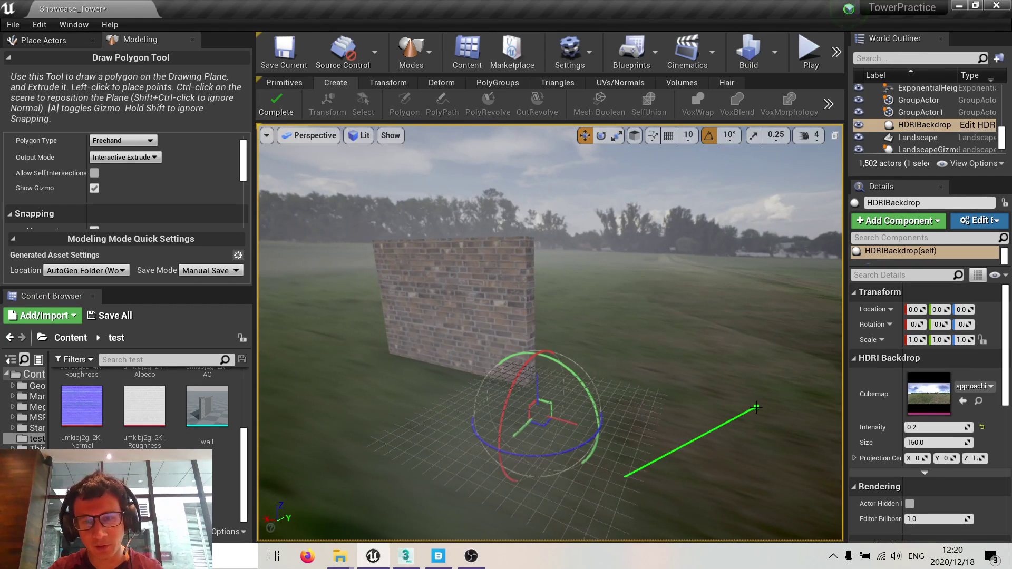
{"action": "left_click", "coordinate": [625, 477]}
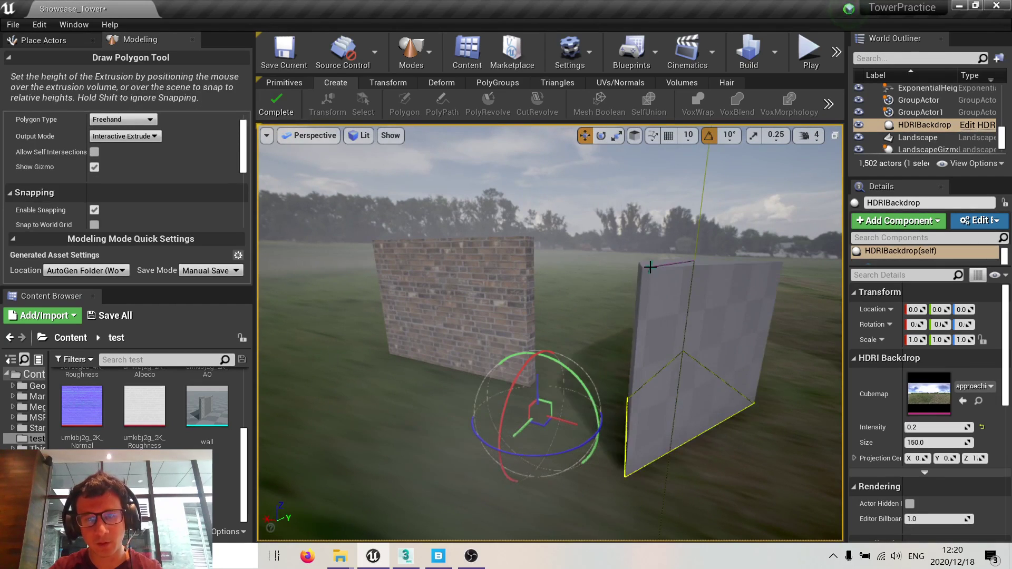
{"action": "left_click", "coordinate": [655, 272]}
{"action": "left_click", "coordinate": [274, 110]}
- Select the brick wall, restart the Draw Polygon tool and set its Output Mode to Extrude To Height
{"action": "left_click", "coordinate": [458, 295]}
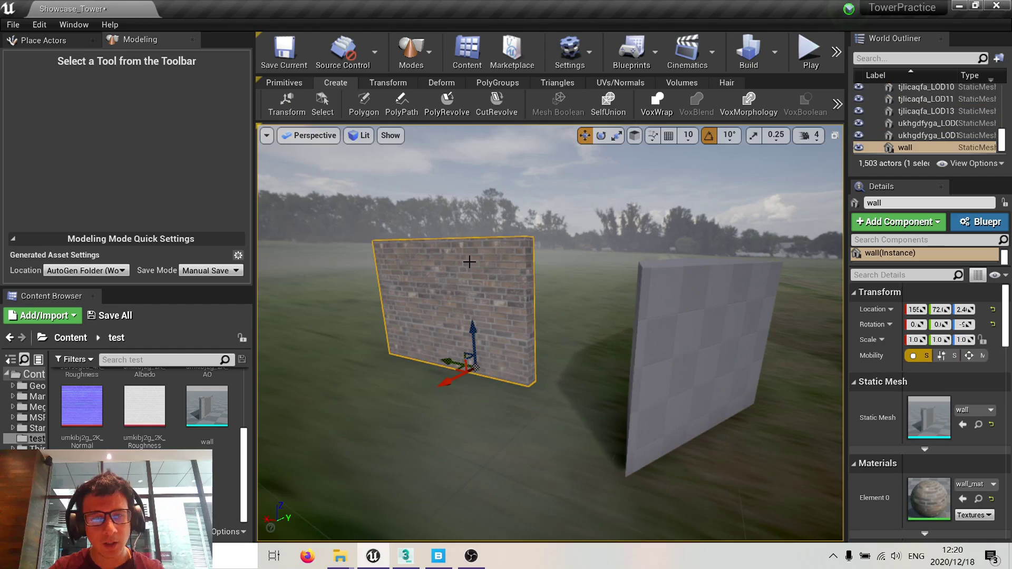
{"action": "left_click", "coordinate": [639, 339]}
{"action": "left_click", "coordinate": [444, 267]}
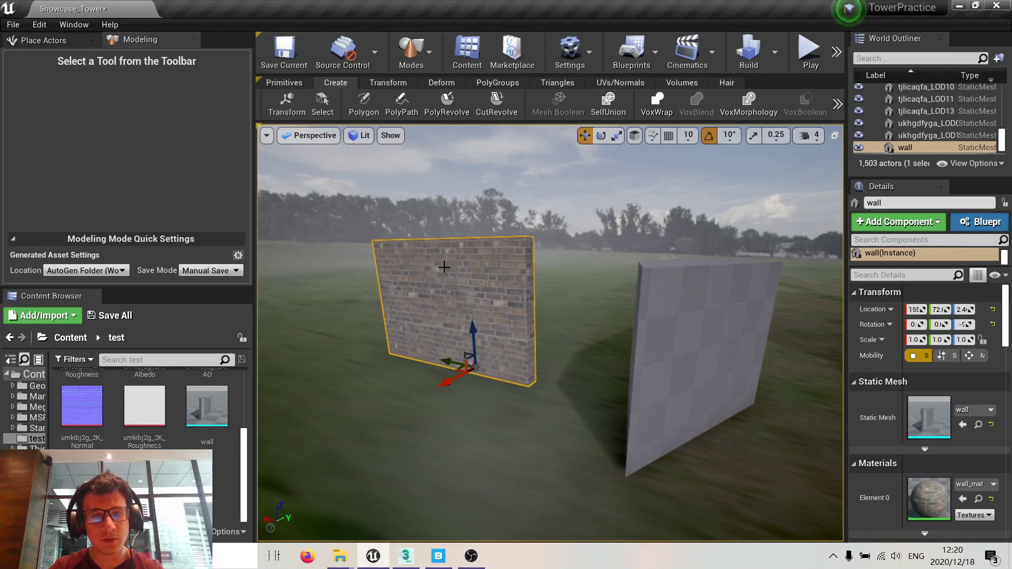
{"action": "left_click", "coordinate": [377, 105]}
{"action": "left_click", "coordinate": [130, 157]}
{"action": "left_click", "coordinate": [116, 175]}
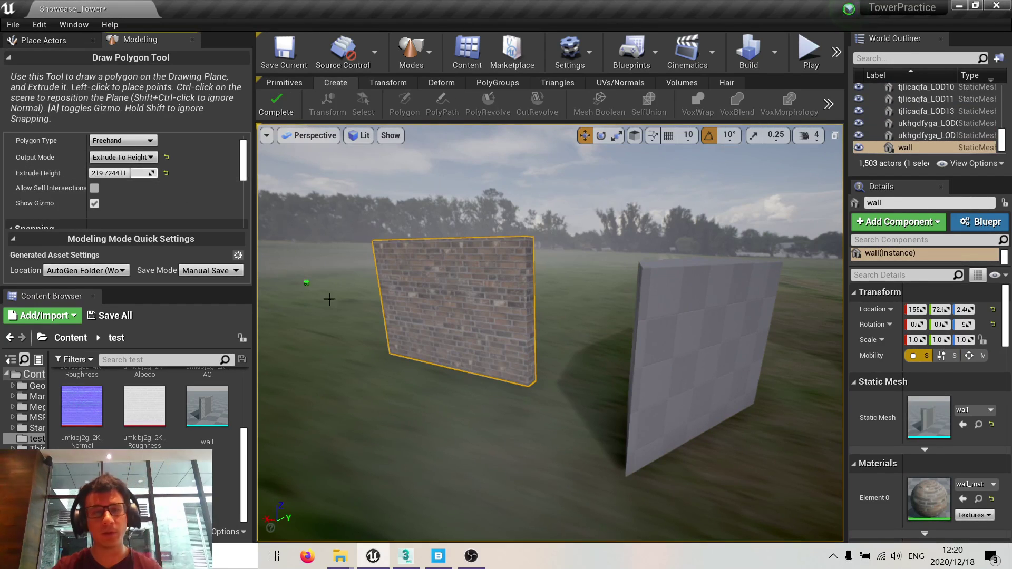
- Leave Modeling mode and delete the grey extruded test block beside the brick wall
{"action": "right_click_drag", "start_coordinate": [537, 380], "coordinate": [520, 422]}
{"action": "right_click_drag", "start_coordinate": [331, 338], "coordinate": [605, 391]}
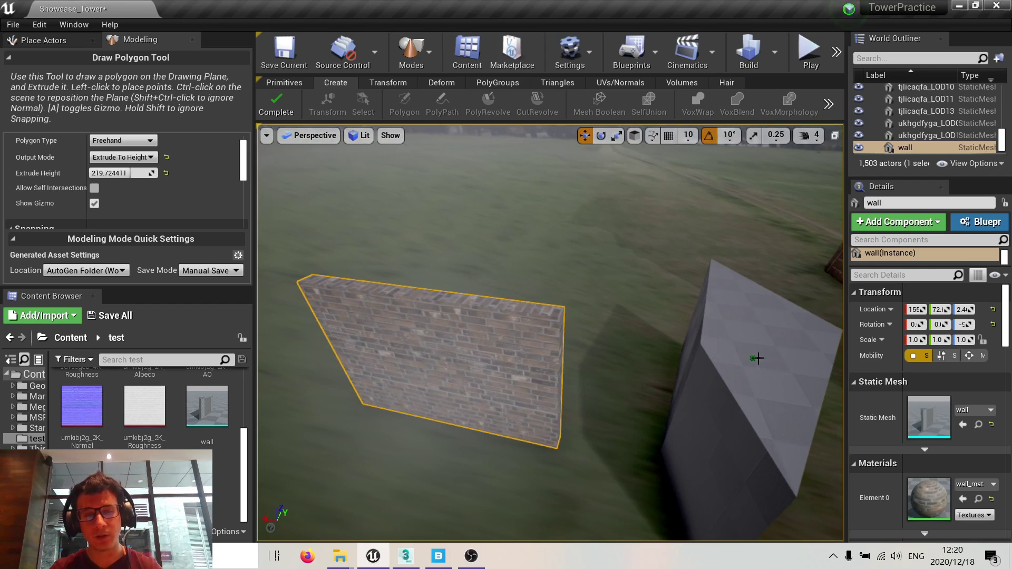
{"action": "key", "text": "shift+1"}
{"action": "left_click", "coordinate": [744, 344]}
{"action": "right_click_drag", "start_coordinate": [744, 344], "coordinate": [730, 344]}
{"action": "key", "text": "Delete"}
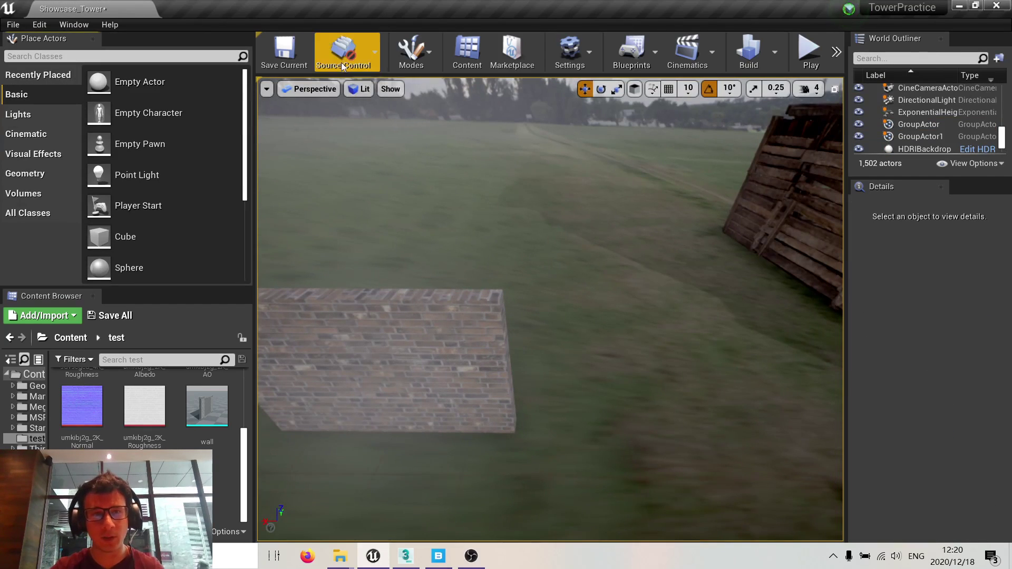
- Switch back to Modeling mode and bring the front of the brick wall into view
{"action": "left_click", "coordinate": [411, 52]}
{"action": "left_click", "coordinate": [421, 165]}
{"action": "right_click_drag", "start_coordinate": [460, 282], "coordinate": [468, 218]}
{"action": "key", "text": "F11"}
{"action": "key", "text": "q"}
{"action": "key", "text": "s"}
{"action": "key", "text": "F11"}
{"action": "key", "text": "F11"}
{"action": "key", "text": "F11"}
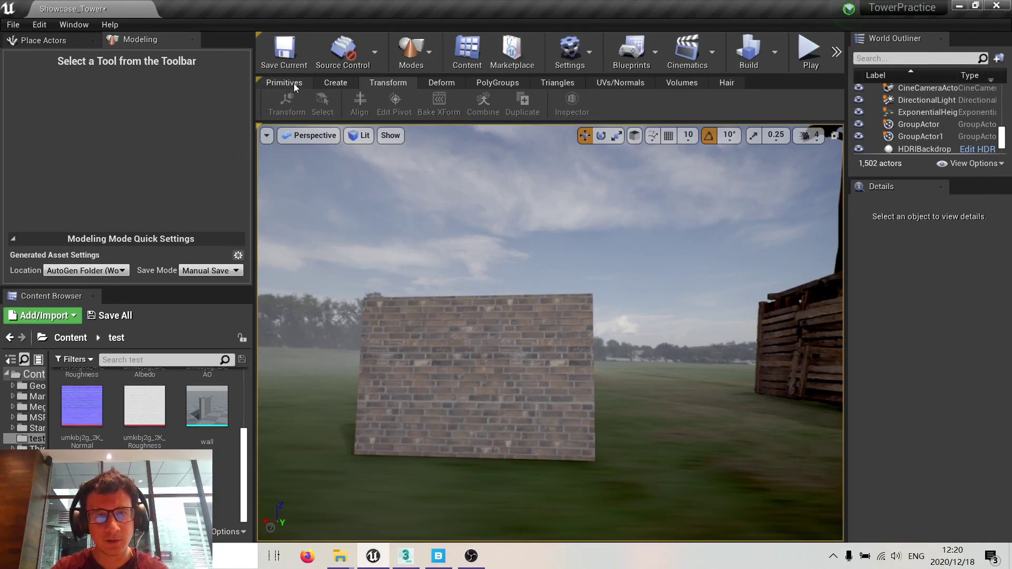
- Start the Draw Polygon tool and place its drawing plane on the open ground beside the scattered planks
{"action": "left_click", "coordinate": [336, 83]}
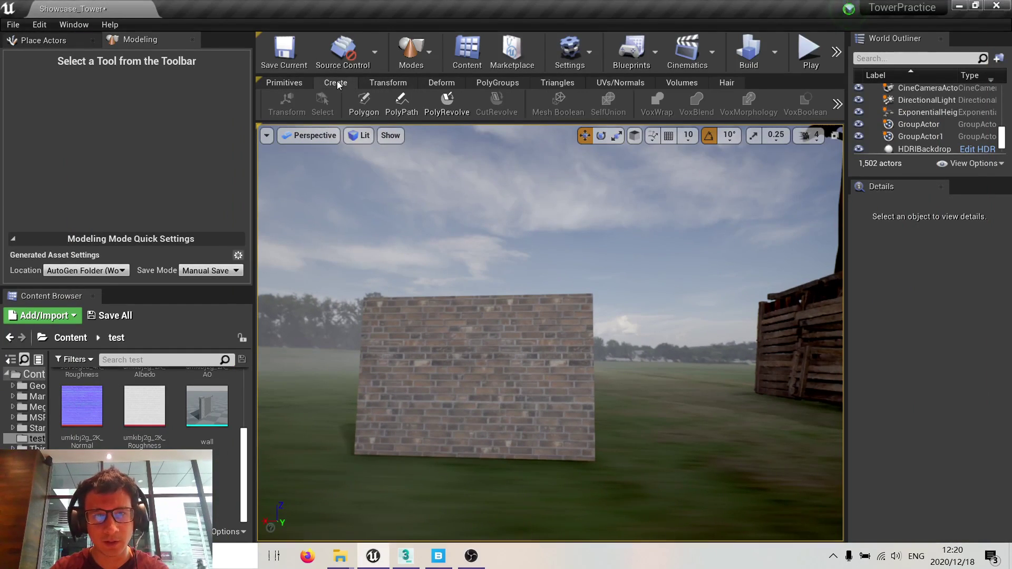
{"action": "left_click", "coordinate": [364, 103]}
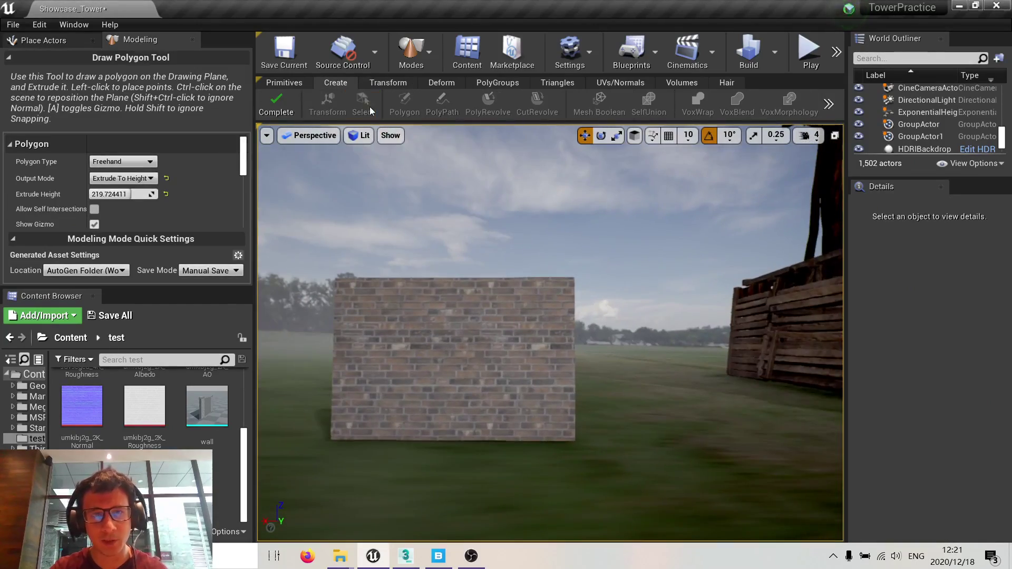
{"action": "right_click_drag", "start_coordinate": [691, 282], "coordinate": [737, 329]}
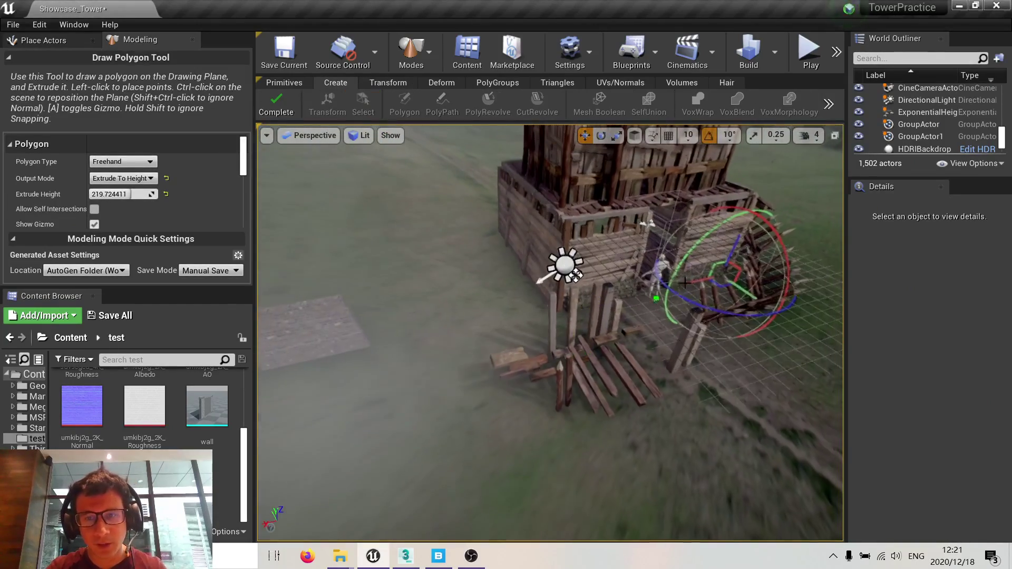
{"action": "left_click", "coordinate": [440, 340], "text": "ctrl"}
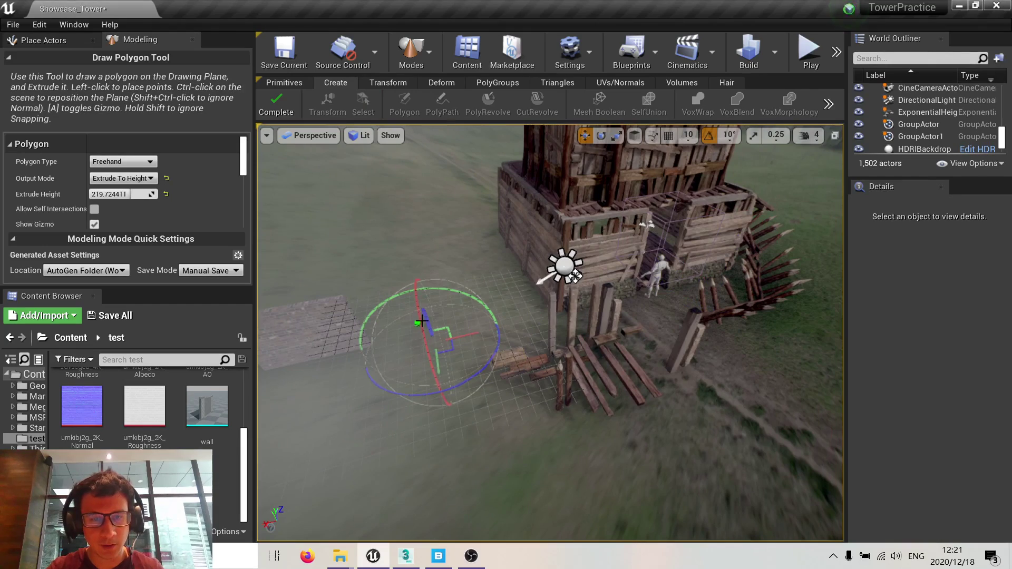
- Rotate the drawing plane upright and switch the viewport to an unlit Left view of the brick wall
{"action": "left_click_drag", "start_coordinate": [421, 319], "coordinate": [420, 322]}
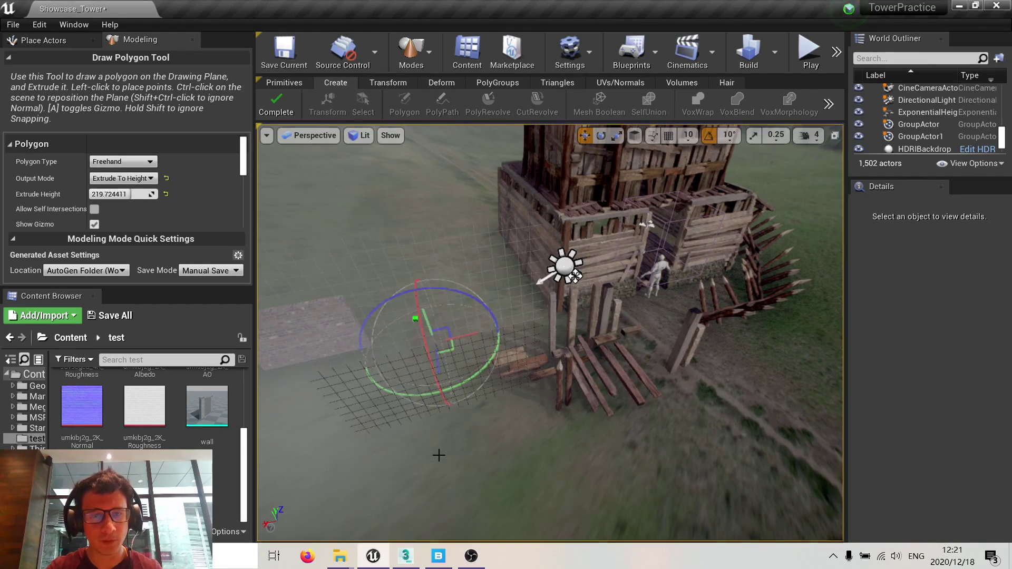
{"action": "right_click_drag", "start_coordinate": [438, 454], "coordinate": [438, 454]}
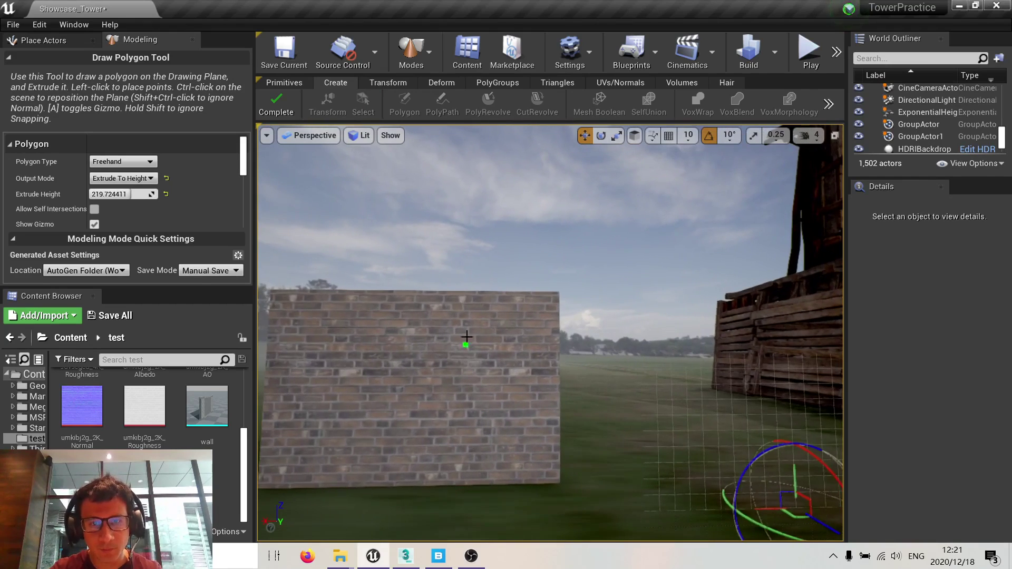
{"action": "left_click", "coordinate": [332, 136]}
{"action": "left_click", "coordinate": [303, 203]}
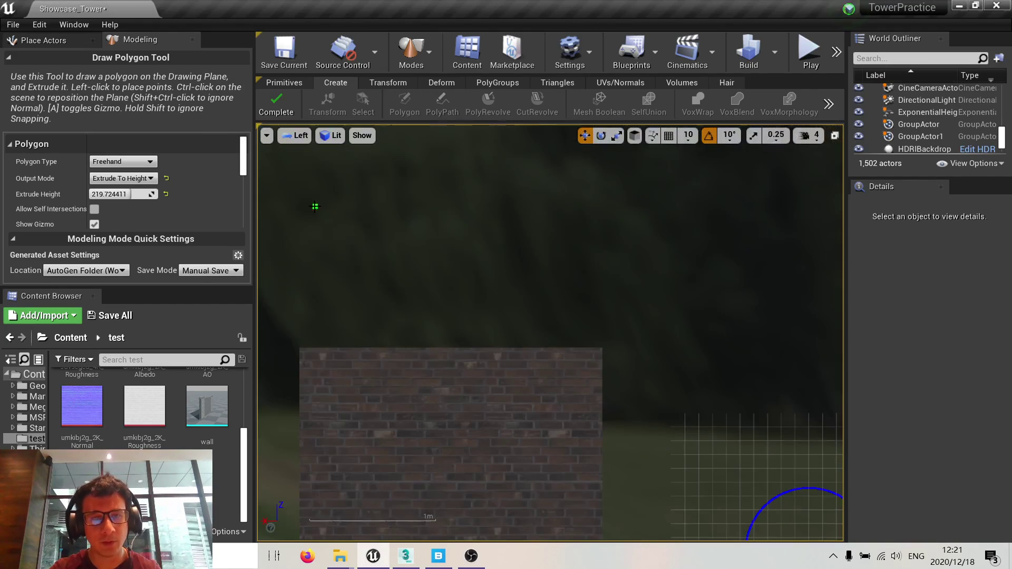
{"action": "right_click_drag", "start_coordinate": [485, 323], "coordinate": [432, 256]}
{"action": "scroll", "coordinate": [441, 231], "scroll_direction": "up", "scroll_amount": 3}
{"action": "scroll", "coordinate": [453, 189], "scroll_direction": "down", "scroll_amount": 1}
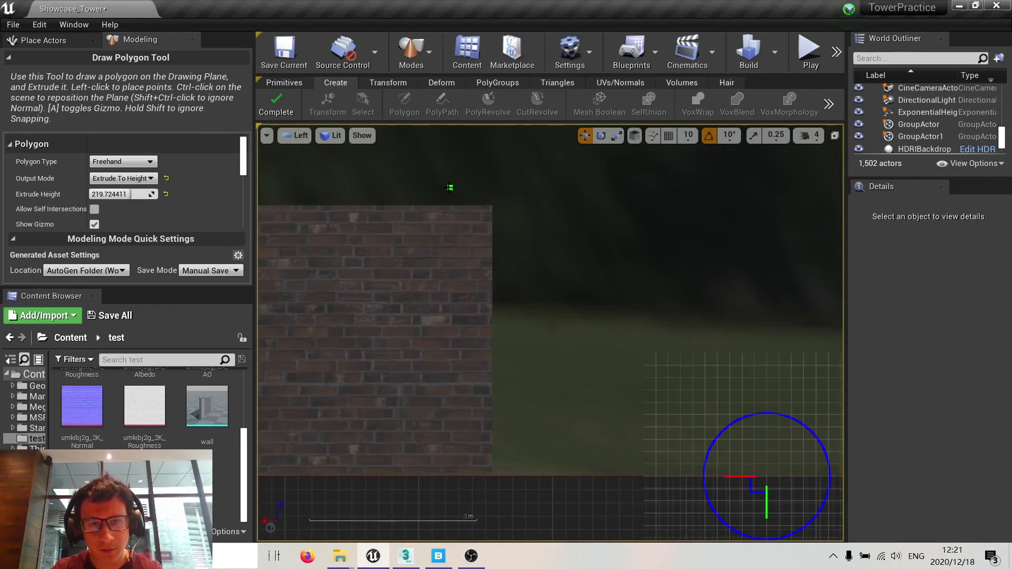
{"action": "scroll", "coordinate": [449, 187], "scroll_direction": "up", "scroll_amount": 1}
{"action": "key", "text": "alt+3"}
{"action": "scroll", "coordinate": [447, 188], "scroll_direction": "up", "scroll_amount": 1}
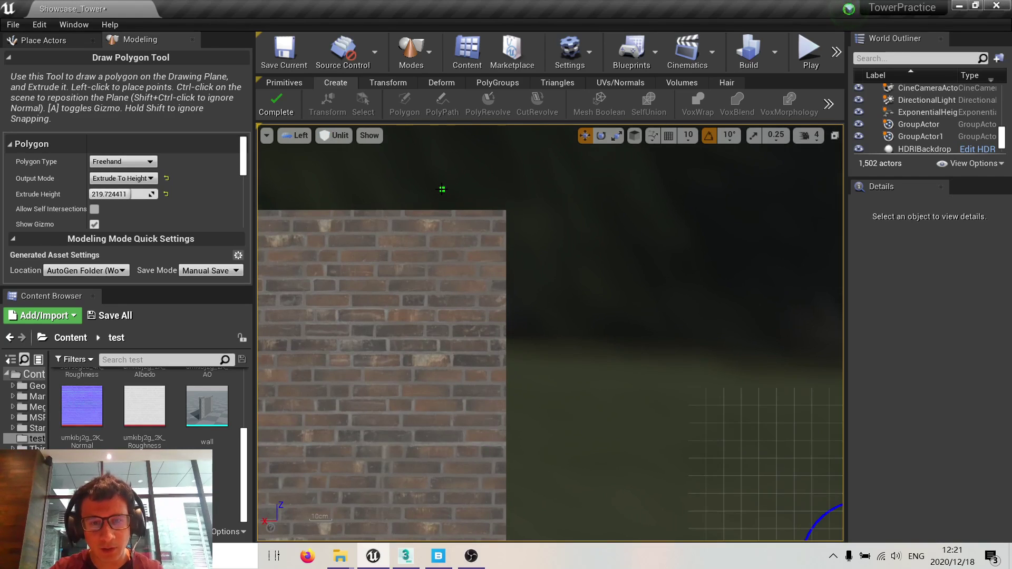
{"action": "right_click_drag", "start_coordinate": [442, 189], "coordinate": [447, 152]}
- Trace a stepped, jagged polygon edge along the brick joints from above the wall's top to below its base
{"action": "left_click", "coordinate": [455, 153]}
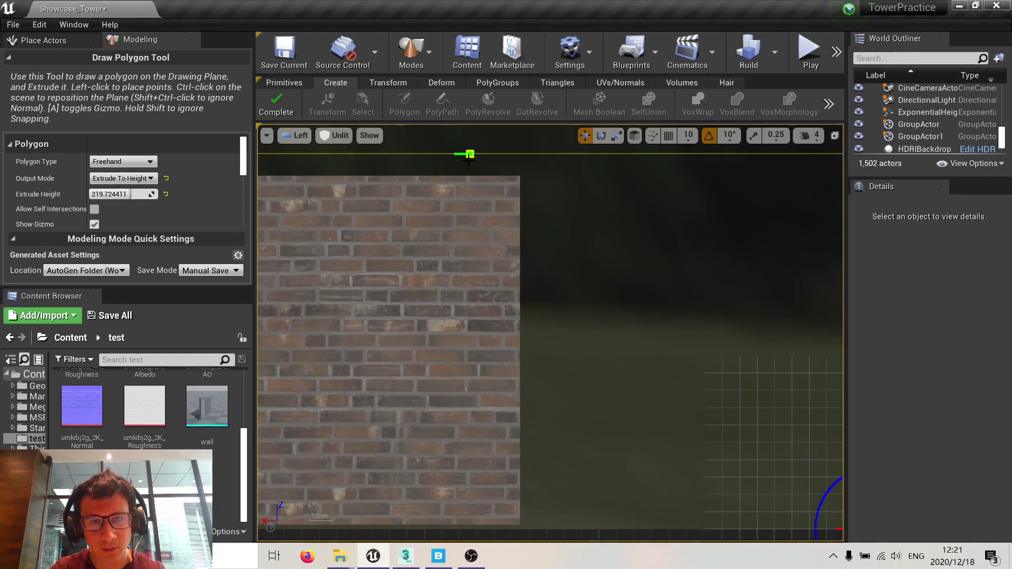
{"action": "left_click", "coordinate": [469, 167]}
{"action": "left_click", "coordinate": [468, 183]}
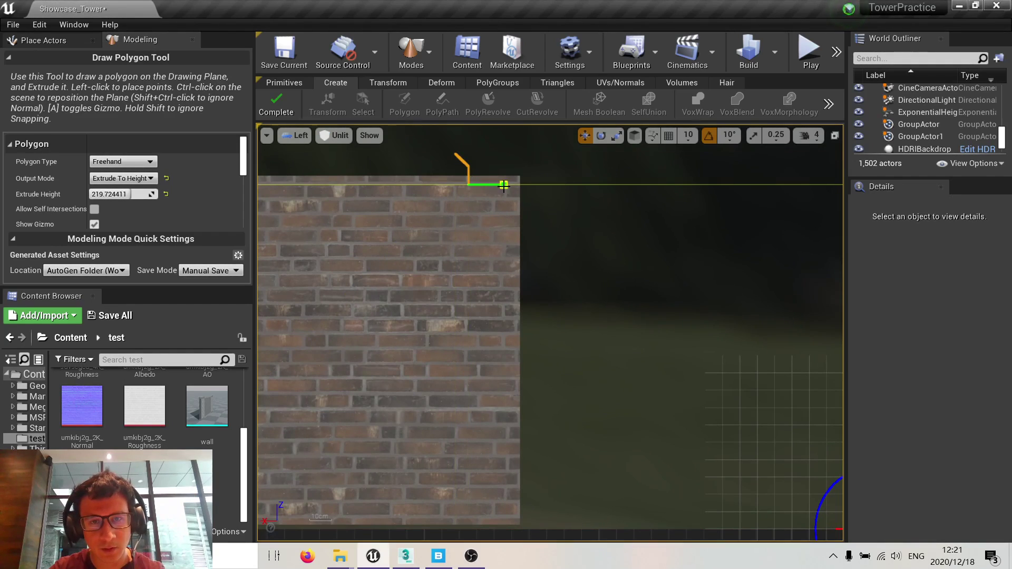
{"action": "left_click", "coordinate": [503, 185]}
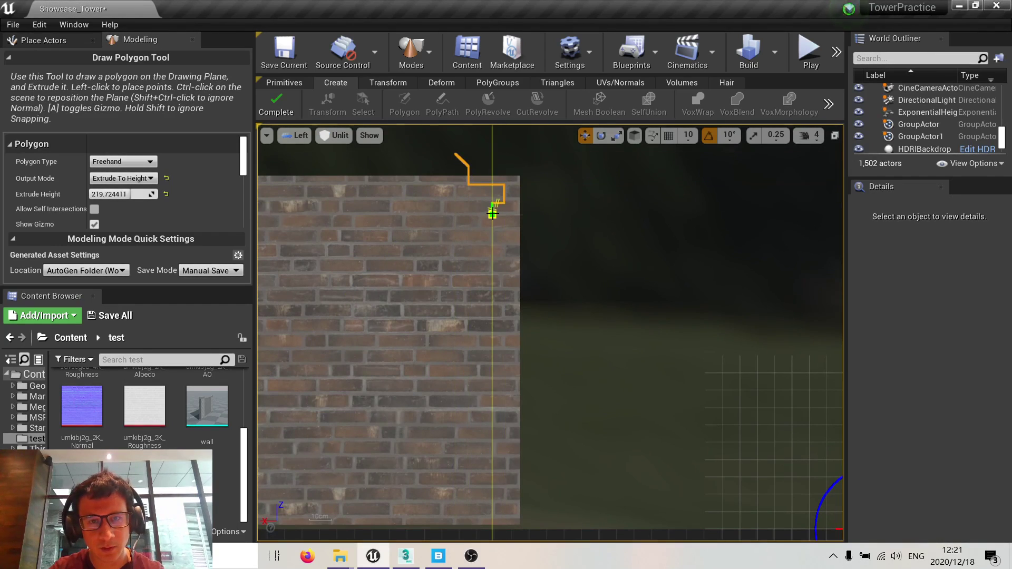
{"action": "left_click", "coordinate": [492, 214]}
{"action": "left_click", "coordinate": [481, 226]}
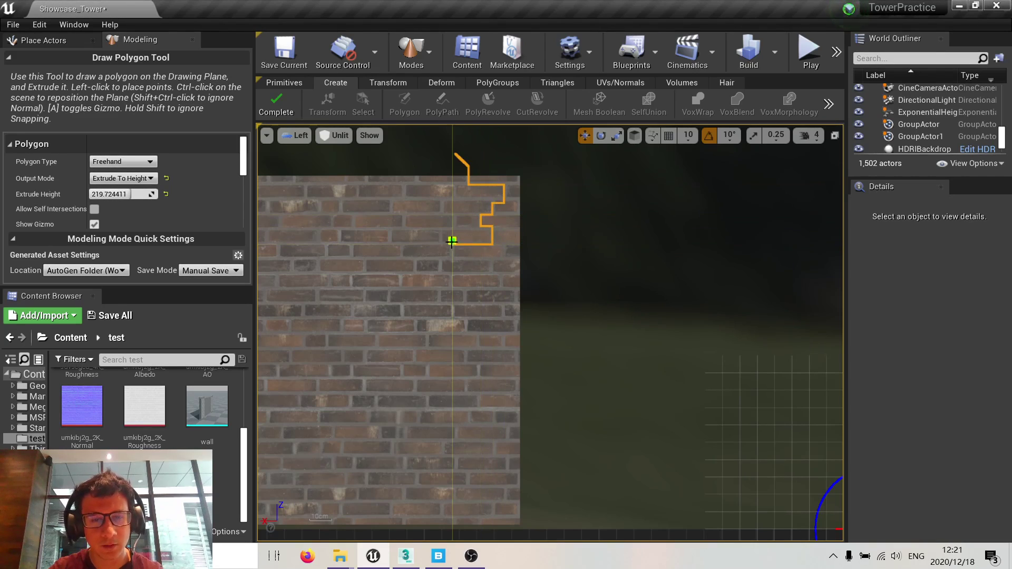
{"action": "left_click", "coordinate": [453, 257]}
{"action": "left_click", "coordinate": [441, 257]}
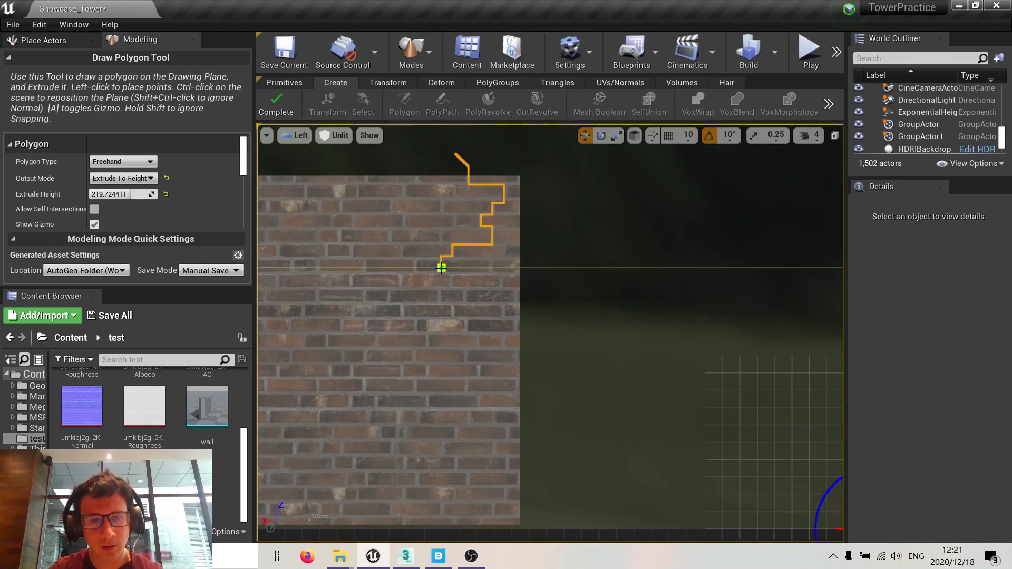
{"action": "left_click", "coordinate": [497, 269]}
{"action": "left_click", "coordinate": [498, 285]}
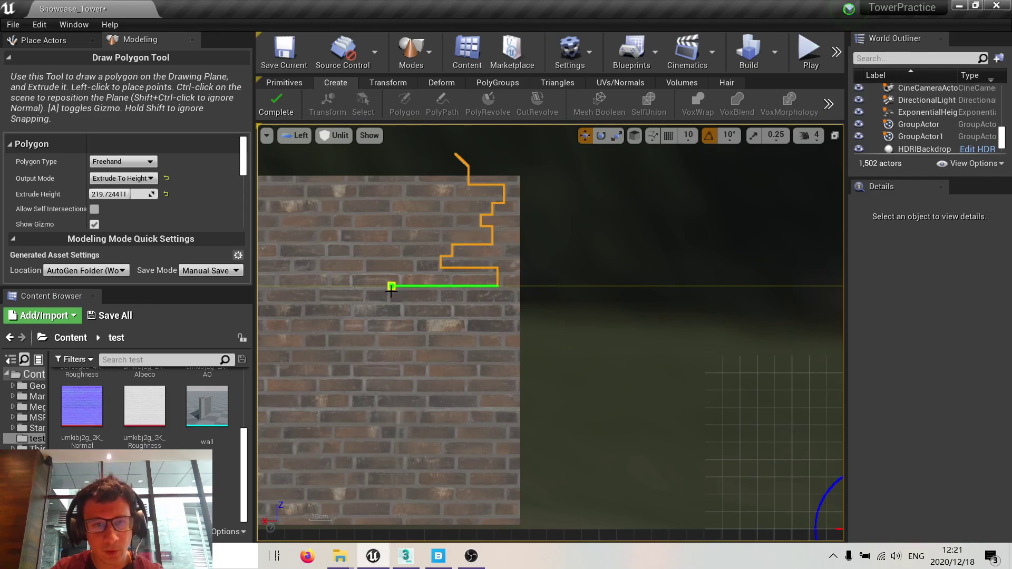
{"action": "left_click", "coordinate": [392, 303]}
{"action": "left_click", "coordinate": [404, 304]}
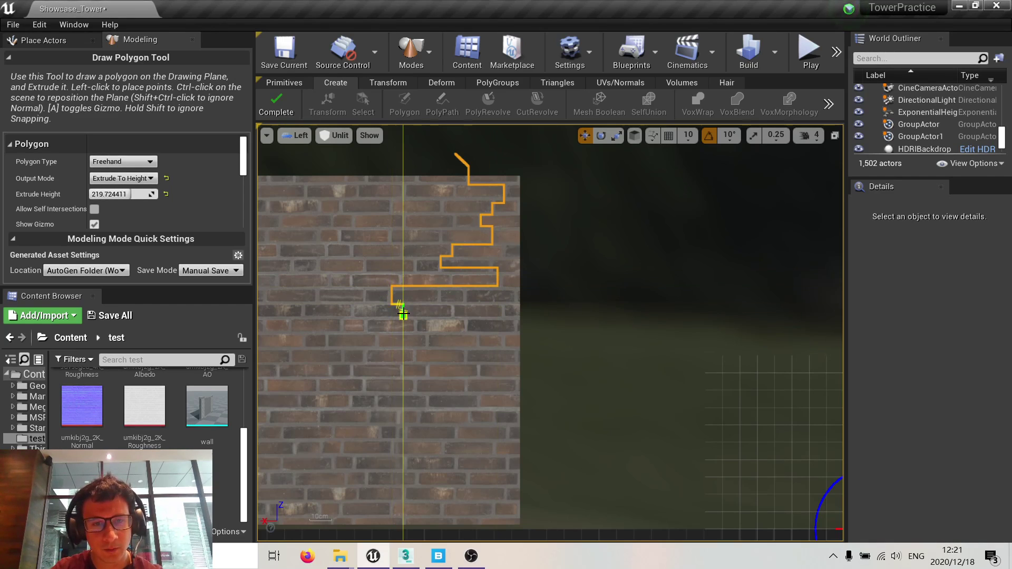
{"action": "left_click", "coordinate": [404, 316]}
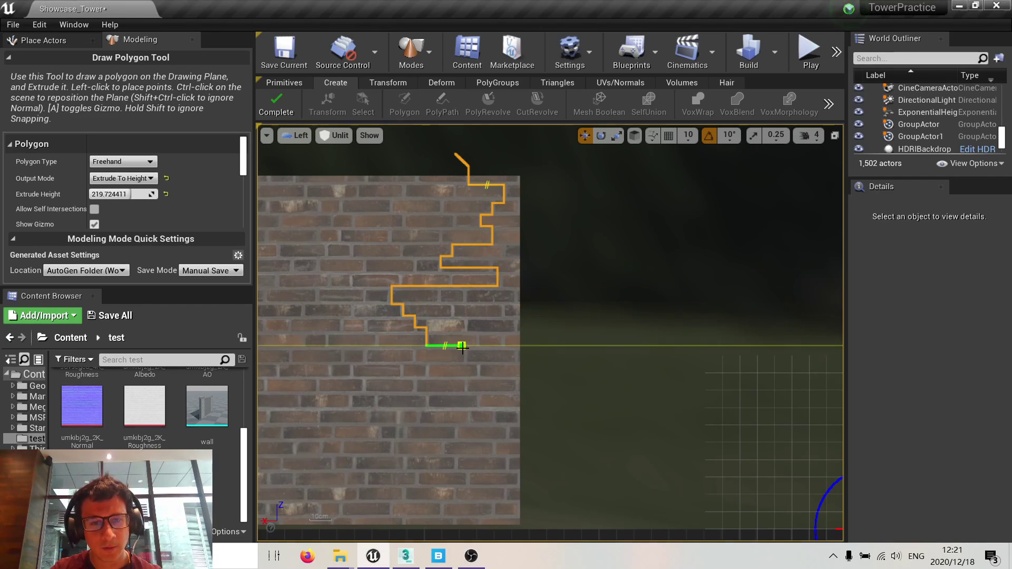
{"action": "left_click", "coordinate": [462, 357]}
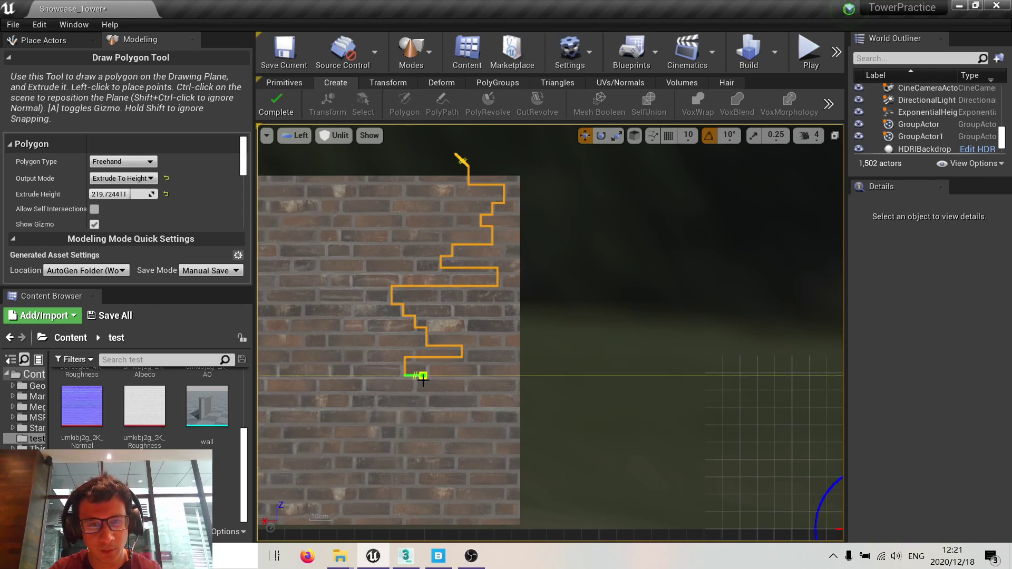
{"action": "left_click", "coordinate": [416, 387]}
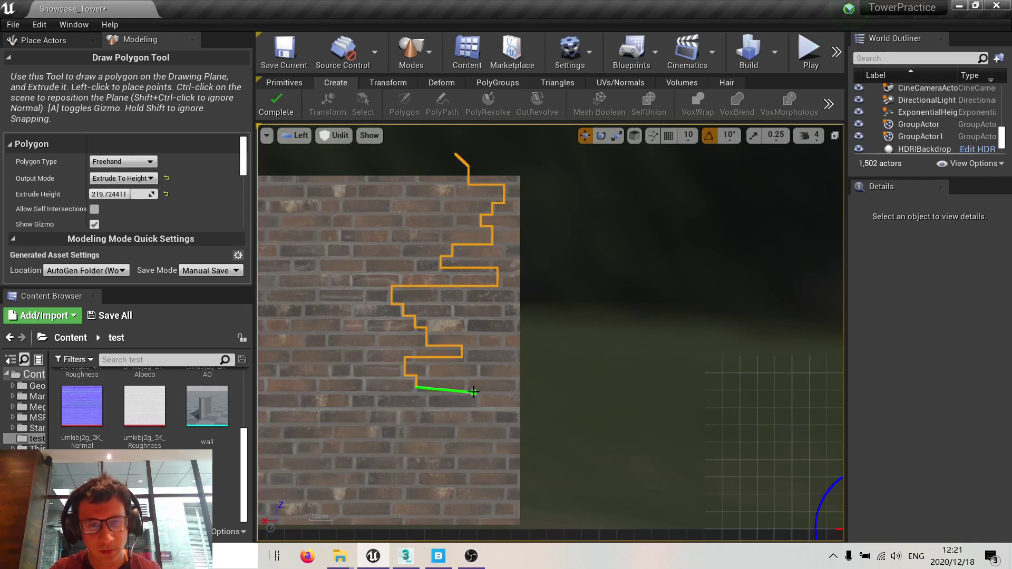
{"action": "left_click", "coordinate": [474, 405]}
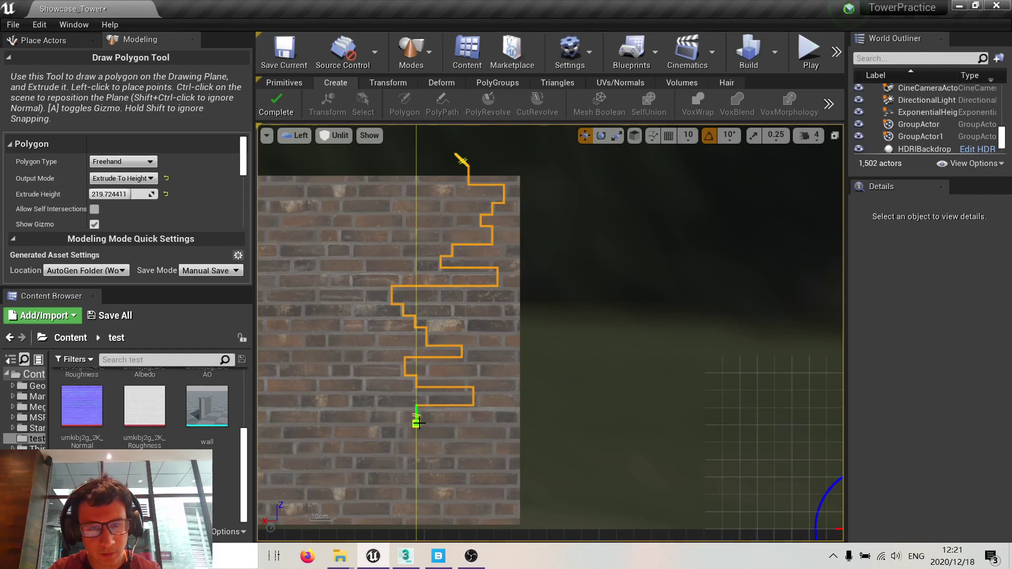
{"action": "left_click", "coordinate": [416, 423]}
{"action": "left_click", "coordinate": [457, 423]}
{"action": "left_click", "coordinate": [456, 436]}
{"action": "left_click", "coordinate": [492, 441]}
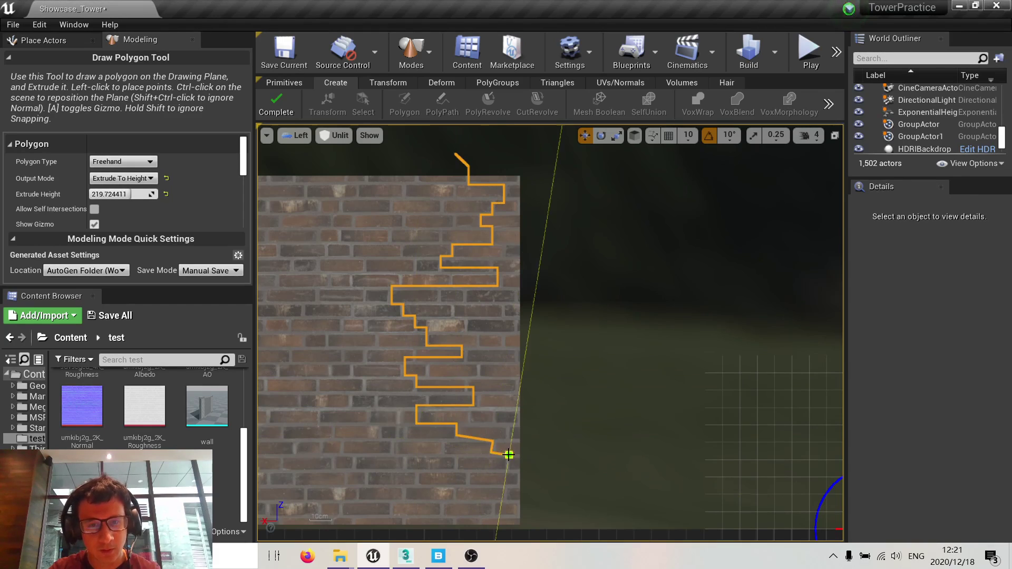
{"action": "left_click", "coordinate": [507, 467]}
{"action": "left_click", "coordinate": [467, 467]}
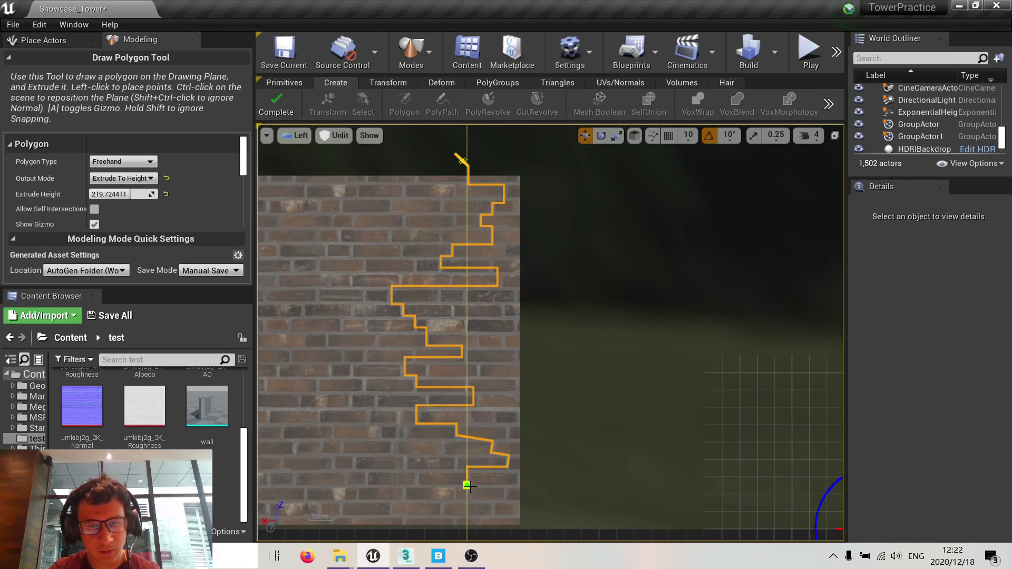
{"action": "left_click", "coordinate": [502, 485]}
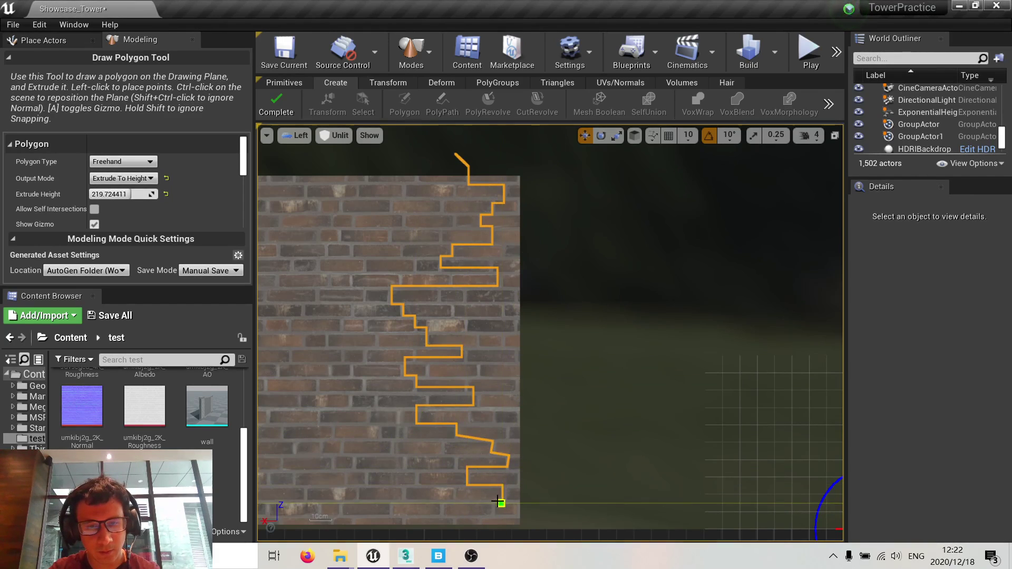
{"action": "left_click", "coordinate": [502, 502]}
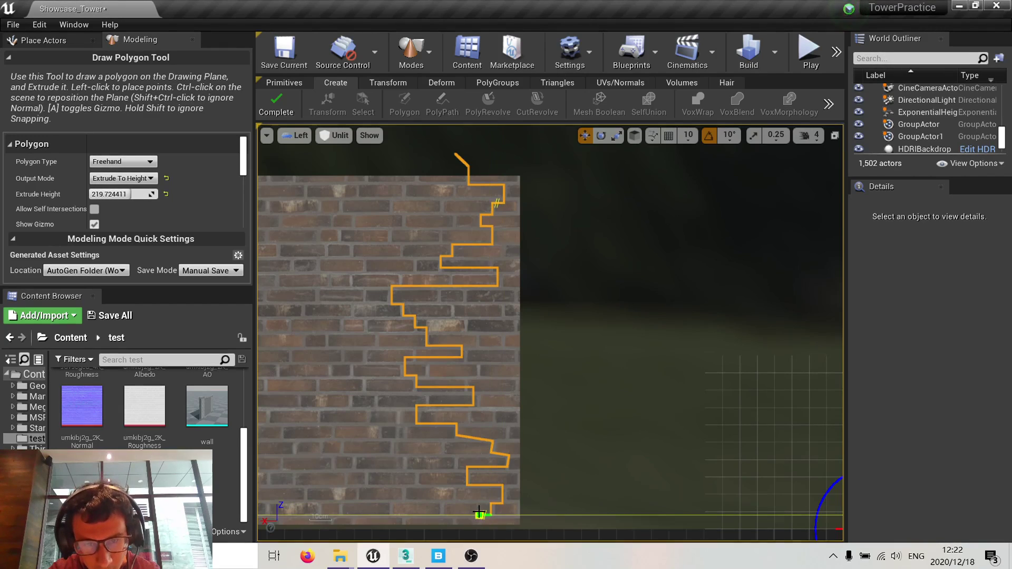
{"action": "left_click", "coordinate": [479, 532]}
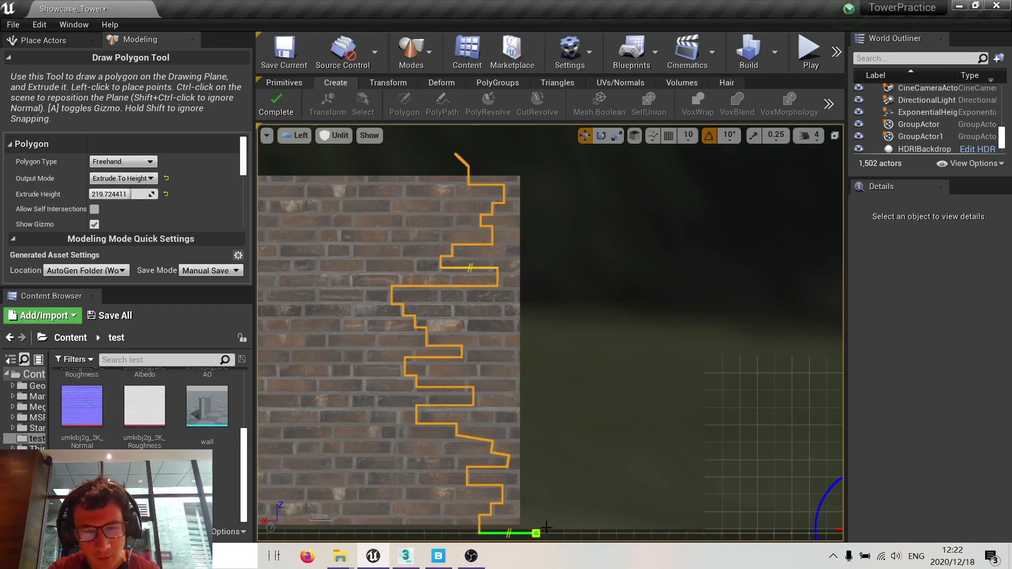
- Close the polygon around the outside of the wall's end and complete it as an extruded block
{"action": "left_click", "coordinate": [574, 532]}
{"action": "left_click", "coordinate": [556, 143]}
{"action": "left_click", "coordinate": [456, 153]}
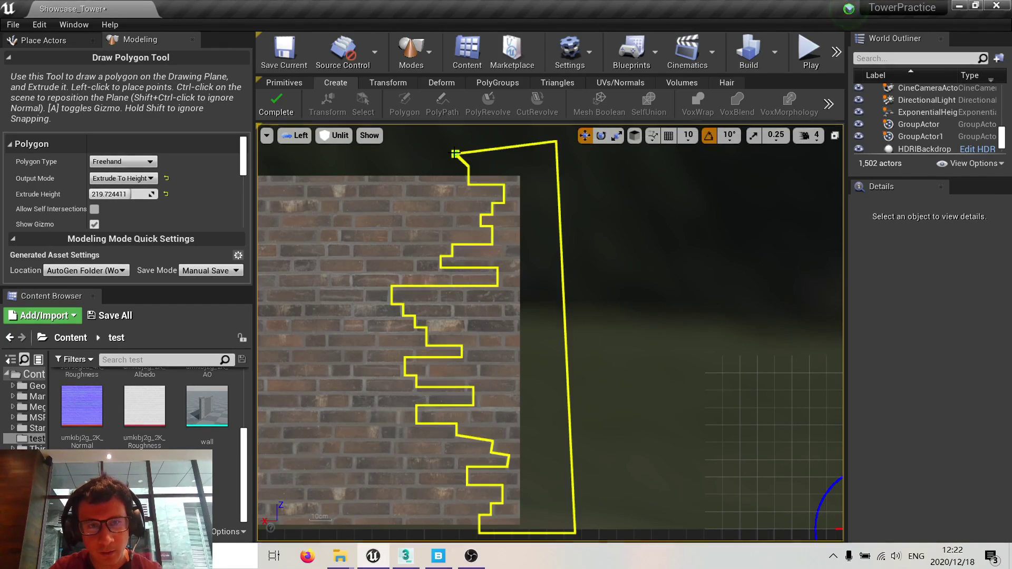
{"action": "left_click", "coordinate": [276, 103]}
- Return to the lit Perspective view and move the extruded block along its depth axis until it passes through the wall
{"action": "right_click_drag", "start_coordinate": [479, 296], "coordinate": [585, 328]}
{"action": "left_click", "coordinate": [334, 138]}
{"action": "left_click", "coordinate": [292, 151]}
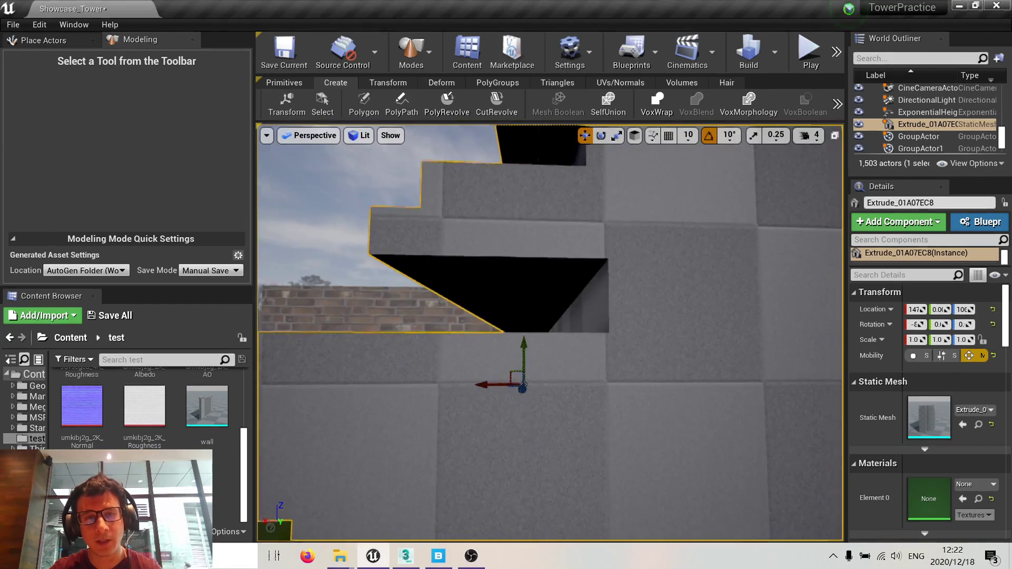
{"action": "key", "text": "f"}
{"action": "left_click_drag", "start_coordinate": [584, 343], "coordinate": [475, 322]}
{"action": "key", "text": "f"}
{"action": "left_click_drag", "start_coordinate": [533, 343], "coordinate": [458, 274], "text": "alt"}
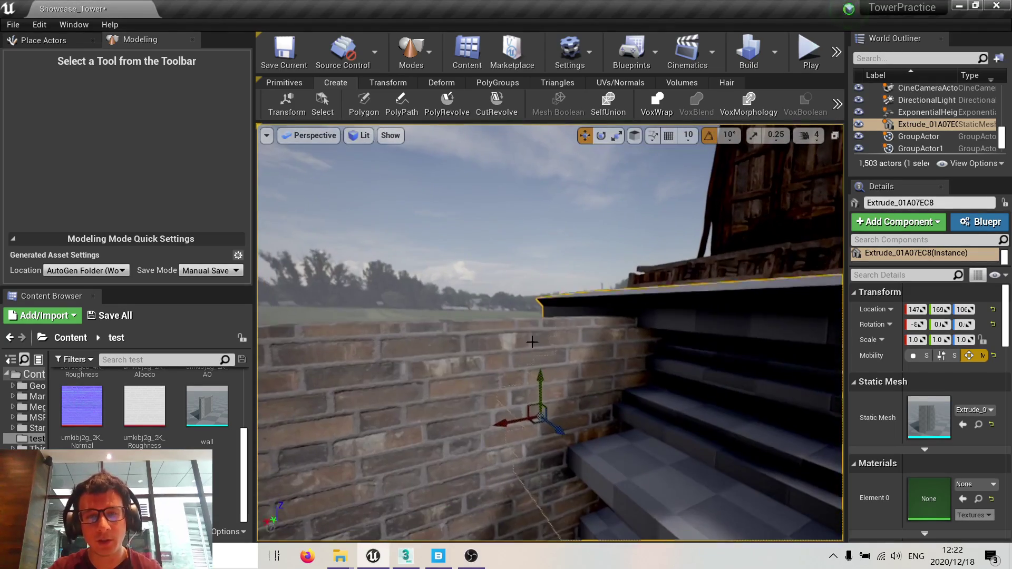
{"action": "left_click", "coordinate": [514, 362]}
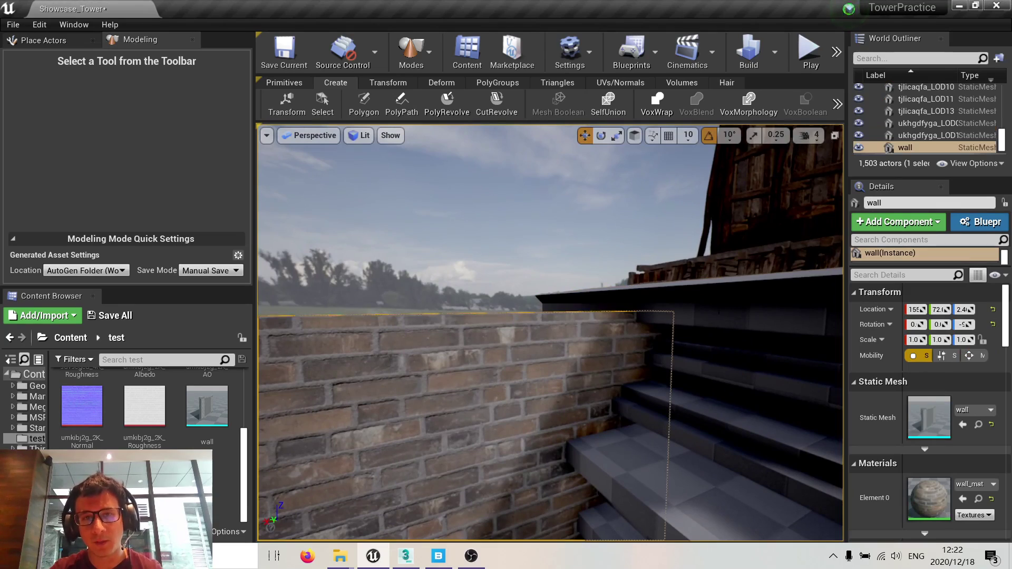
{"action": "left_click", "coordinate": [677, 403], "text": "ctrl"}
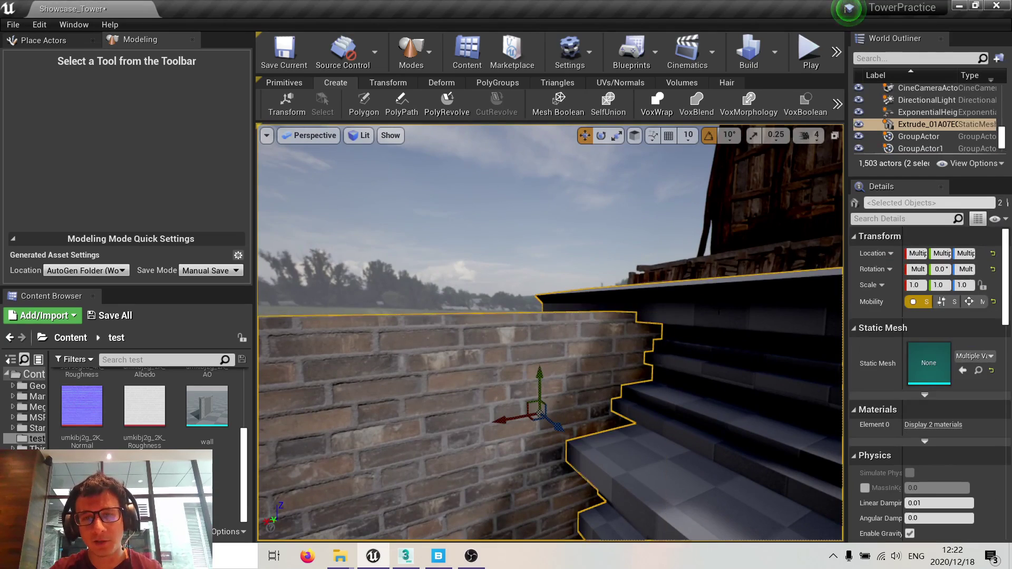
{"action": "left_click", "coordinate": [545, 110]}
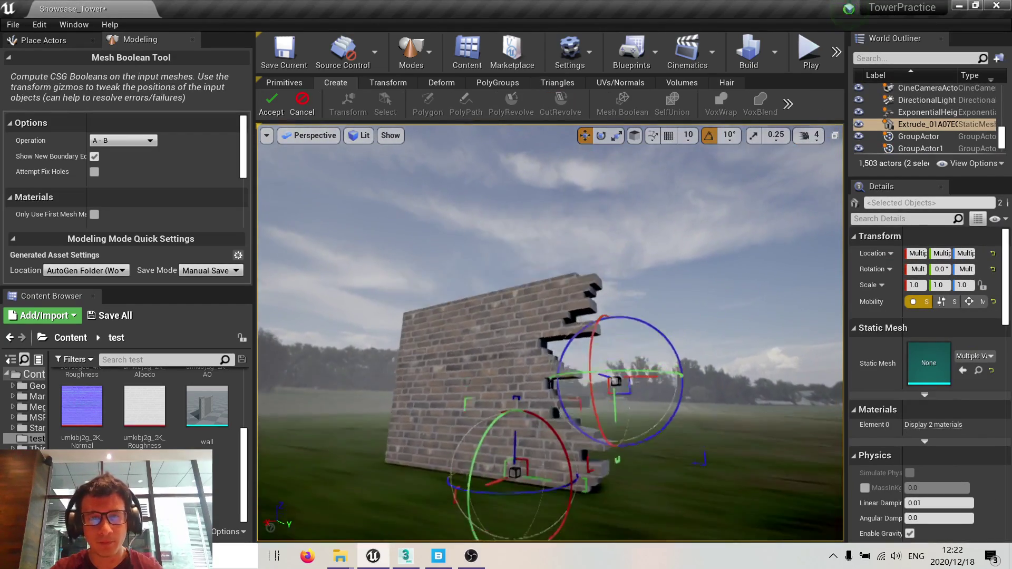
{"action": "right_click_drag", "start_coordinate": [550, 333], "coordinate": [338, 124]}
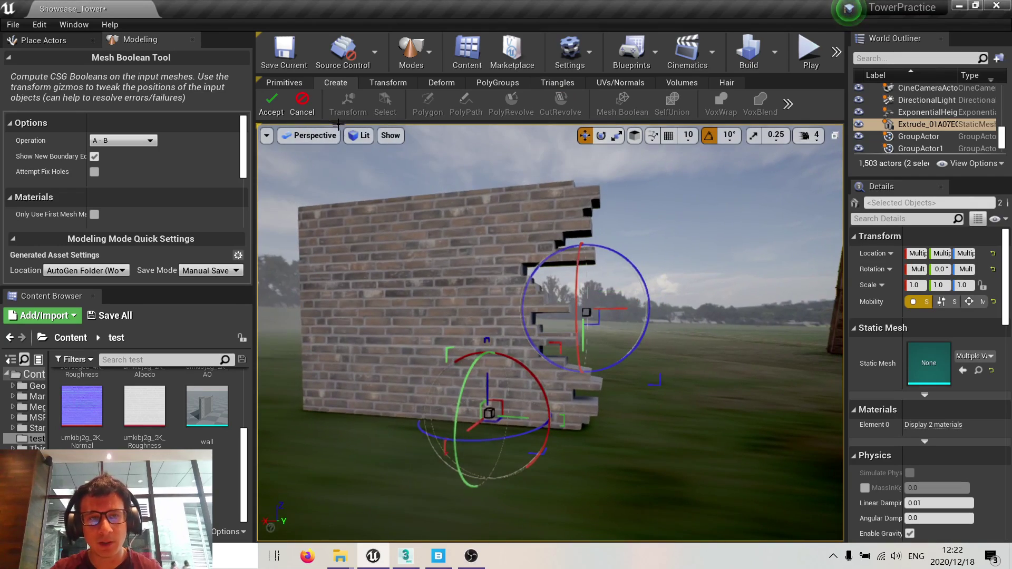
{"action": "left_click", "coordinate": [302, 102]}
- Subtract the extruded block from the brick wall with Mesh Boolean, selecting the wall first and using the A - B operation
{"action": "right_click_drag", "start_coordinate": [379, 221], "coordinate": [458, 221]}
{"action": "left_click", "coordinate": [513, 306]}
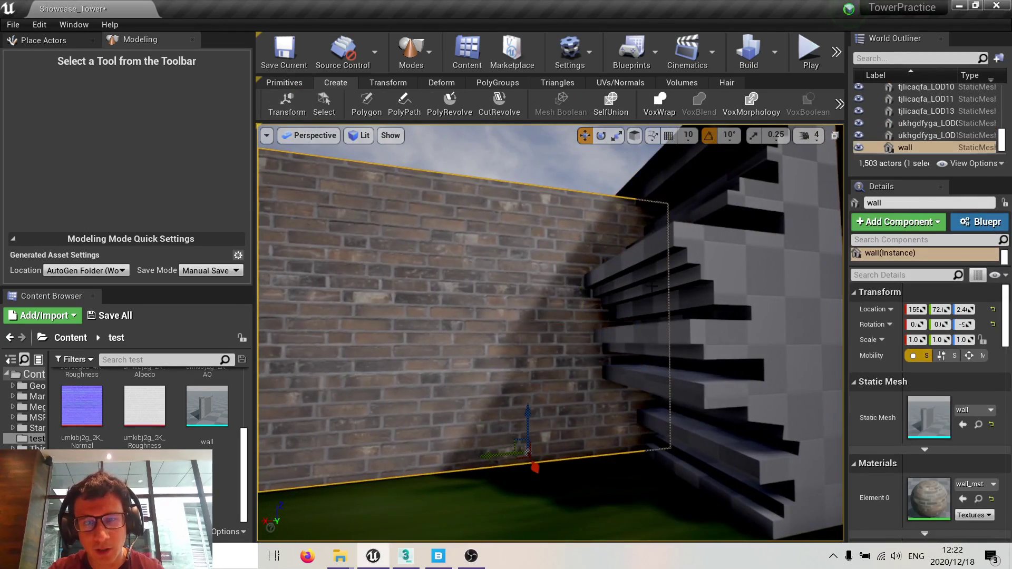
{"action": "left_click", "coordinate": [657, 286]}
{"action": "left_click", "coordinate": [574, 261]}
{"action": "left_click", "coordinate": [658, 286], "text": "ctrl"}
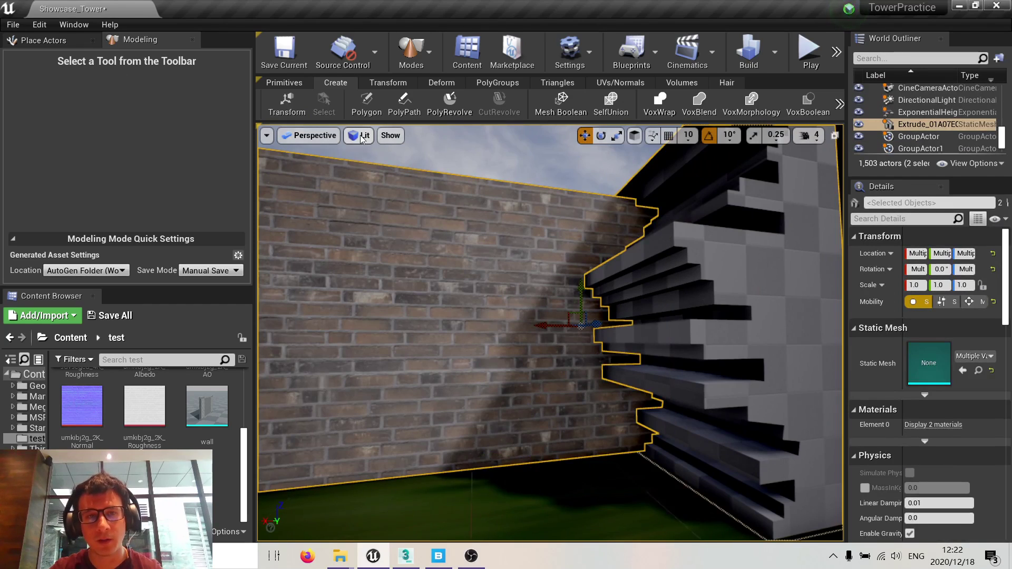
{"action": "key", "text": "ctrl+z"}
{"action": "key", "text": "ctrl+y"}
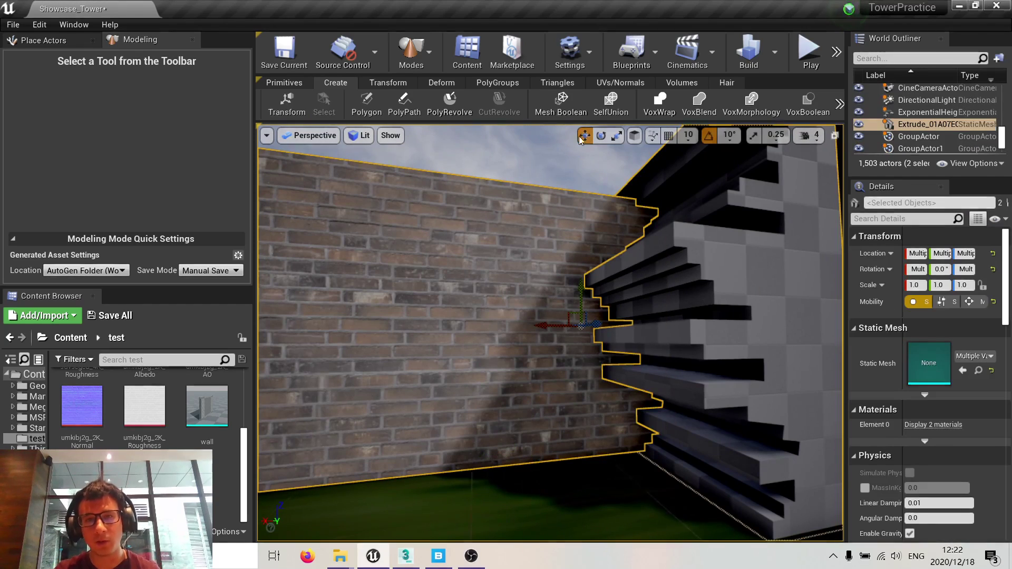
{"action": "left_click", "coordinate": [552, 115]}
{"action": "left_click_drag", "start_coordinate": [611, 369], "coordinate": [613, 369], "text": "alt"}
{"action": "left_click", "coordinate": [271, 106]}
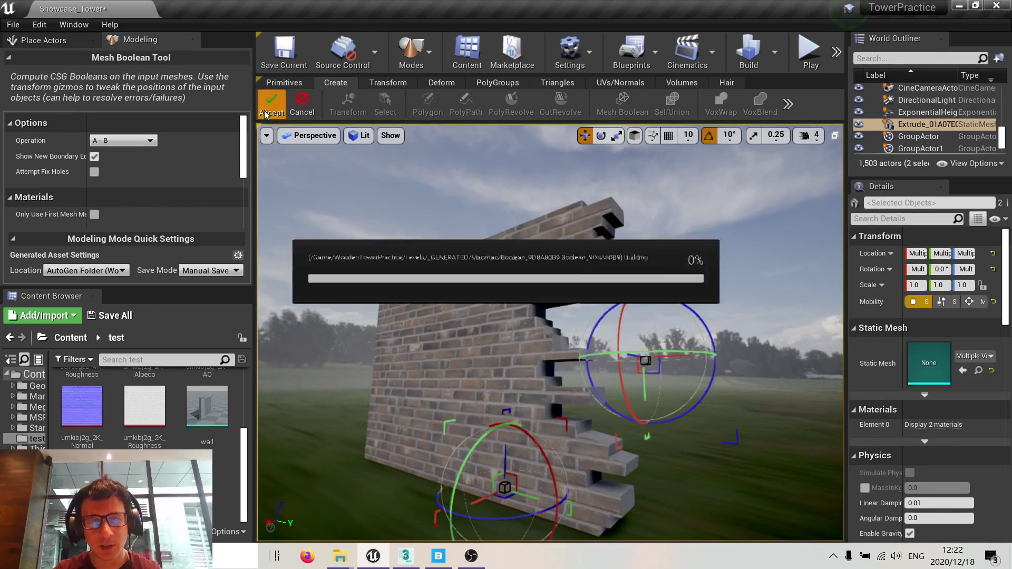
{"action": "left_click_drag", "start_coordinate": [208, 407], "coordinate": [739, 497]}
{"action": "key", "text": "e"}
{"action": "left_click_drag", "start_coordinate": [772, 527], "coordinate": [783, 486]}
{"action": "key", "text": "Delete"}
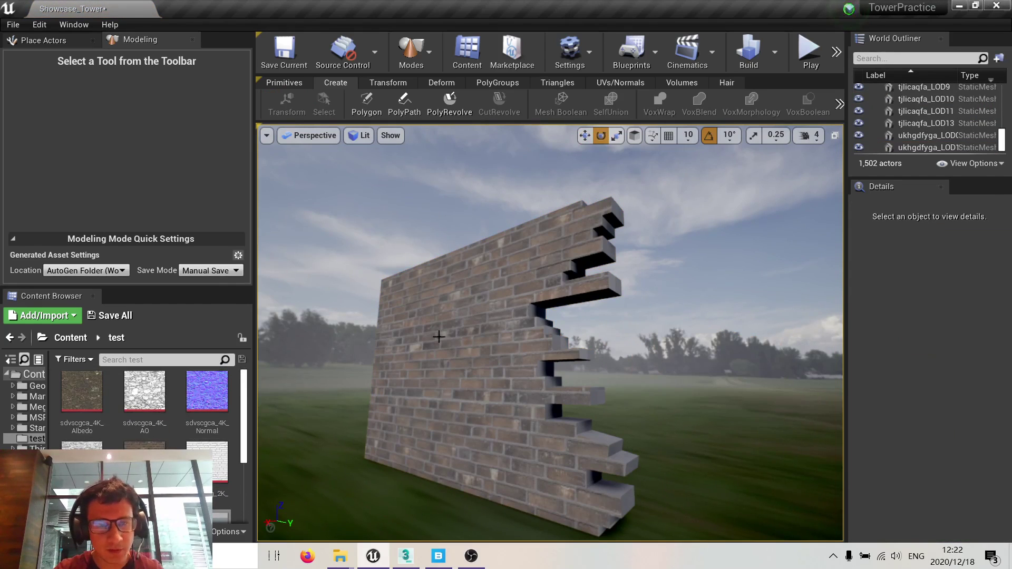
- Locate the cut wall's static mesh in the Content Browser and place a duplicate of the wall beside the original
{"action": "left_click", "coordinate": [441, 334]}
{"action": "left_click", "coordinate": [979, 426]}
{"action": "mouse_move", "coordinate": [472, 383]}
{"action": "right_mouse_down"}
{"action": "mouse_move", "coordinate": [559, 422]}
{"action": "mouse_move", "coordinate": [472, 384]}
{"action": "right_mouse_up"}
{"action": "key", "text": "s"}
{"action": "key", "text": "w"}
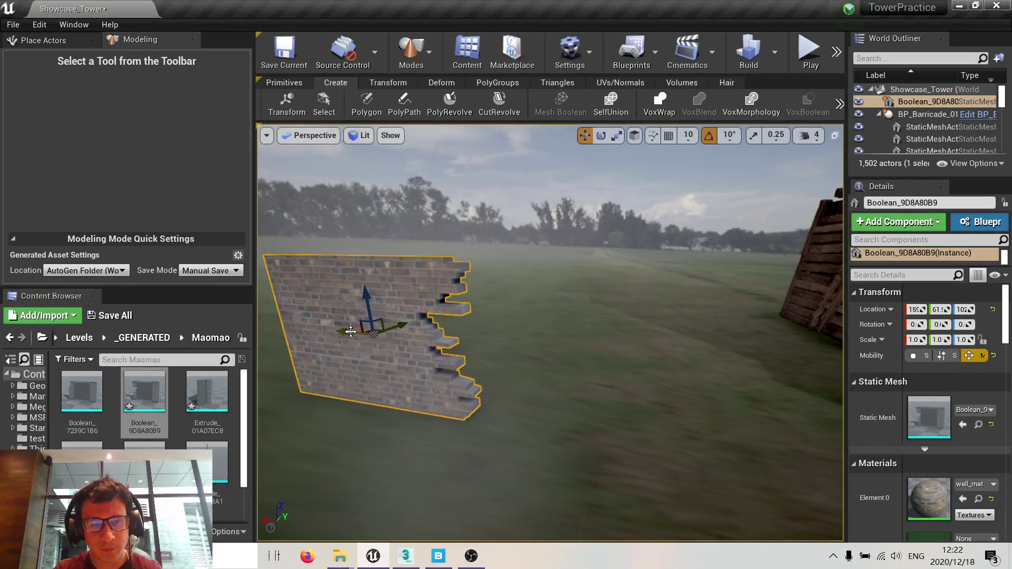
{"action": "left_click_drag", "start_coordinate": [351, 331], "coordinate": [598, 354], "text": "alt"}
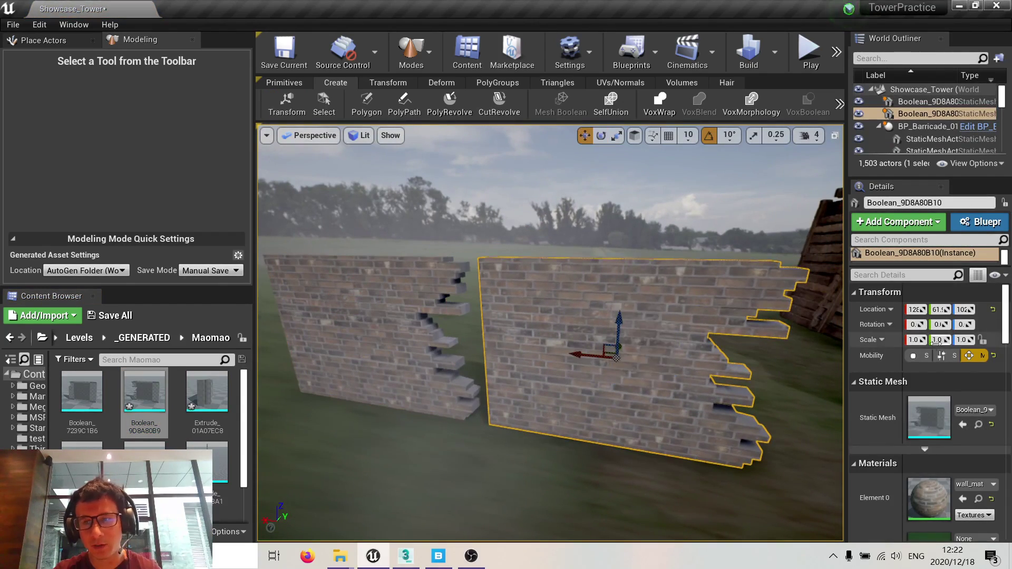
- Mirror the duplicated wall with an X scale of -1 and move it along its length to widen the gap between the walls
{"action": "left_click", "coordinate": [917, 340]}
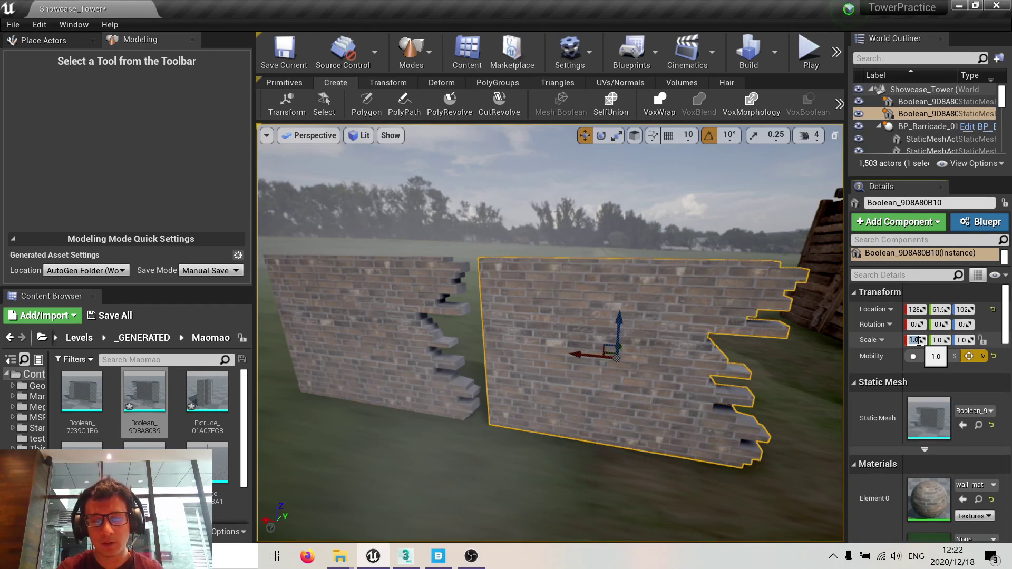
{"action": "type", "text": "-1"}
{"action": "key", "text": "Return"}
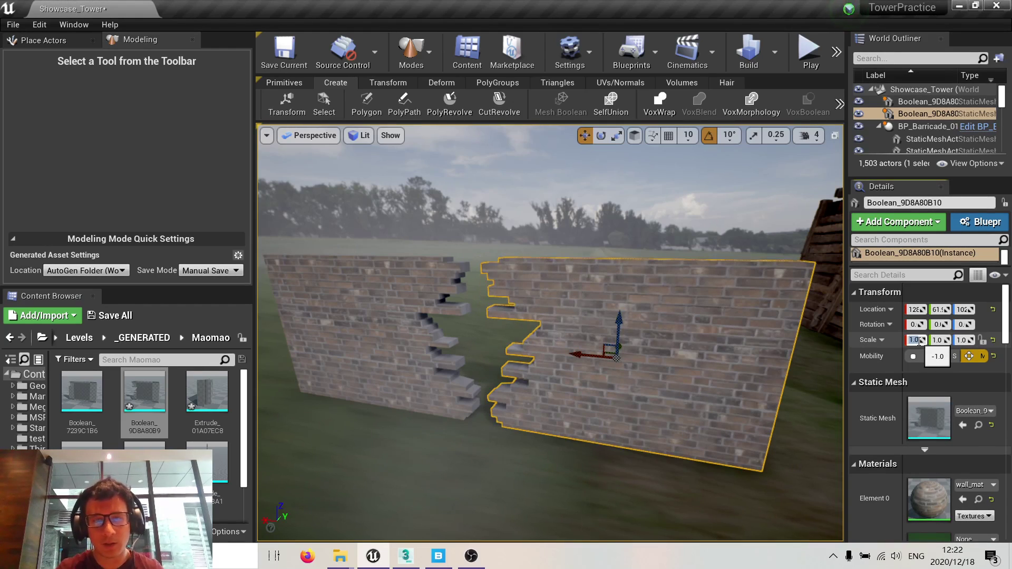
{"action": "left_click_drag", "start_coordinate": [584, 356], "coordinate": [670, 378]}
{"action": "key", "text": "Escape"}
- Lower the mirrored wall vertically so that its base sinks into the ground
{"action": "key", "text": "F11"}
{"action": "left_click_drag", "start_coordinate": [603, 377], "coordinate": [517, 378], "text": "alt"}
{"action": "left_click", "coordinate": [689, 274]}
{"action": "right_click_drag", "start_coordinate": [689, 275], "coordinate": [708, 284]}
{"action": "left_click_drag", "start_coordinate": [663, 181], "coordinate": [645, 344]}
{"action": "key", "text": "Escape"}
{"action": "mouse_move", "coordinate": [645, 345]}
{"action": "right_mouse_down"}
{"action": "mouse_move", "coordinate": [606, 344]}
{"action": "mouse_move", "coordinate": [651, 344]}
{"action": "mouse_move", "coordinate": [633, 343]}
{"action": "right_mouse_up"}
{"action": "key", "text": "w"}
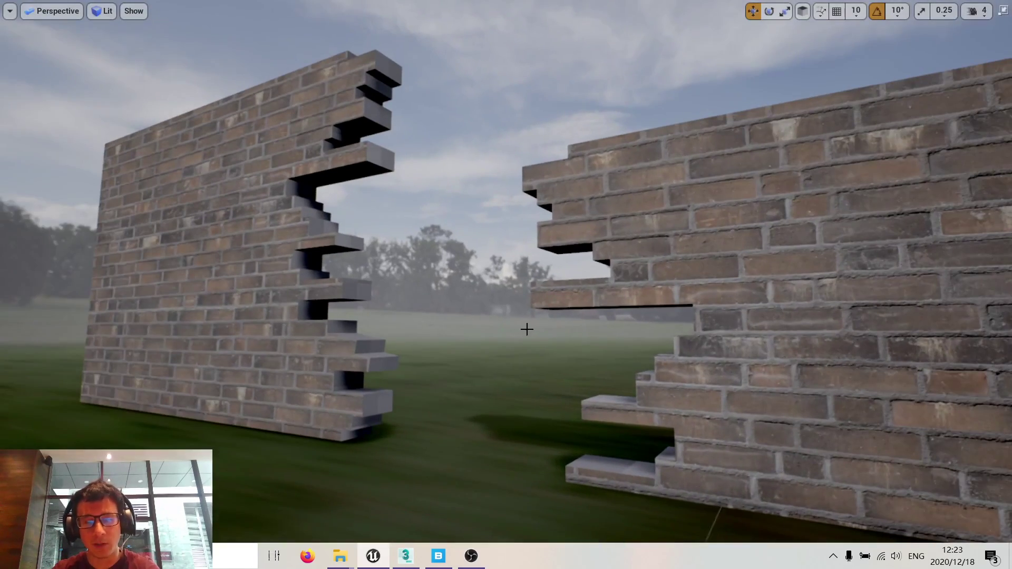
{"action": "key", "text": "F11"}
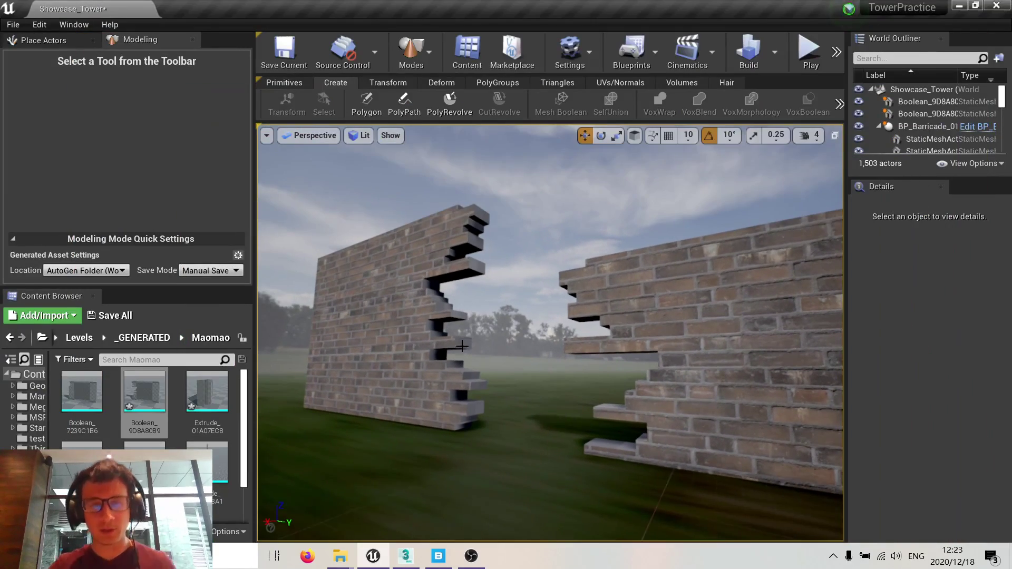
- Check the original cut wall's wireframe and simplify its mesh with the QEM simplifier at a 50 percent target
{"action": "right_click_drag", "start_coordinate": [510, 331], "coordinate": [460, 265]}
{"action": "left_click", "coordinate": [459, 266]}
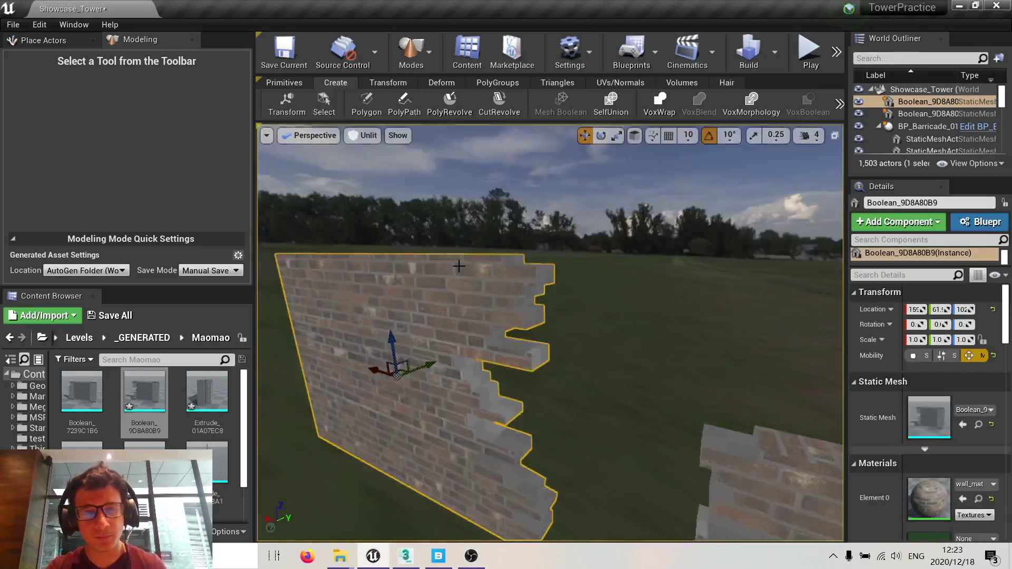
{"action": "key", "text": "alt+1"}
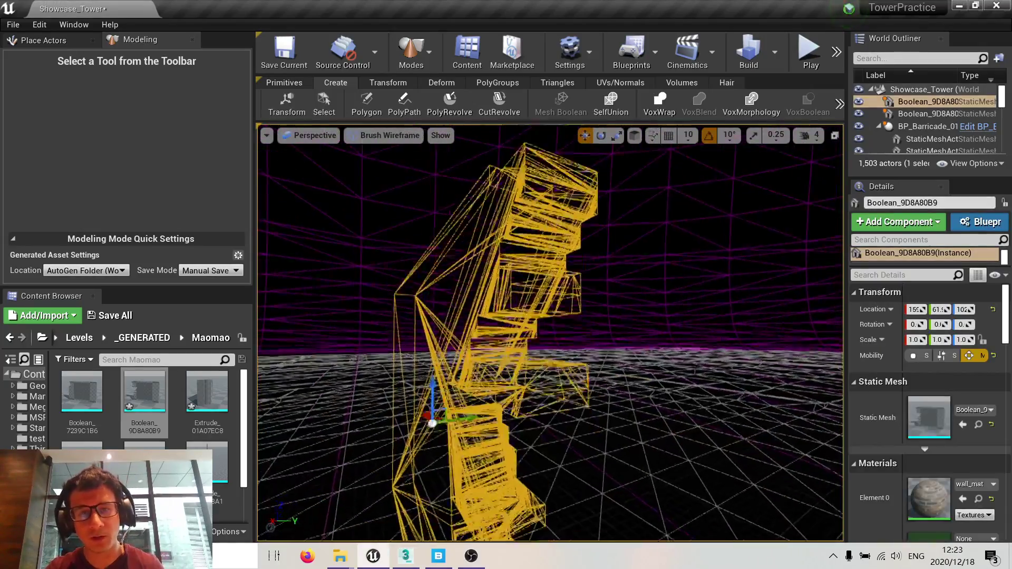
{"action": "key", "text": "alt+4"}
{"action": "key", "text": "alt+1"}
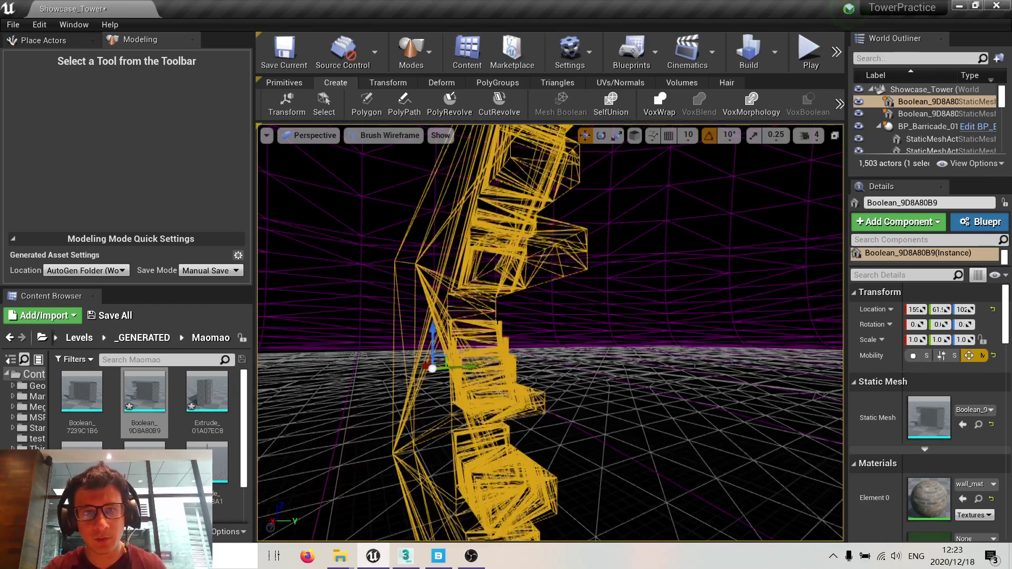
{"action": "left_click", "coordinate": [552, 83]}
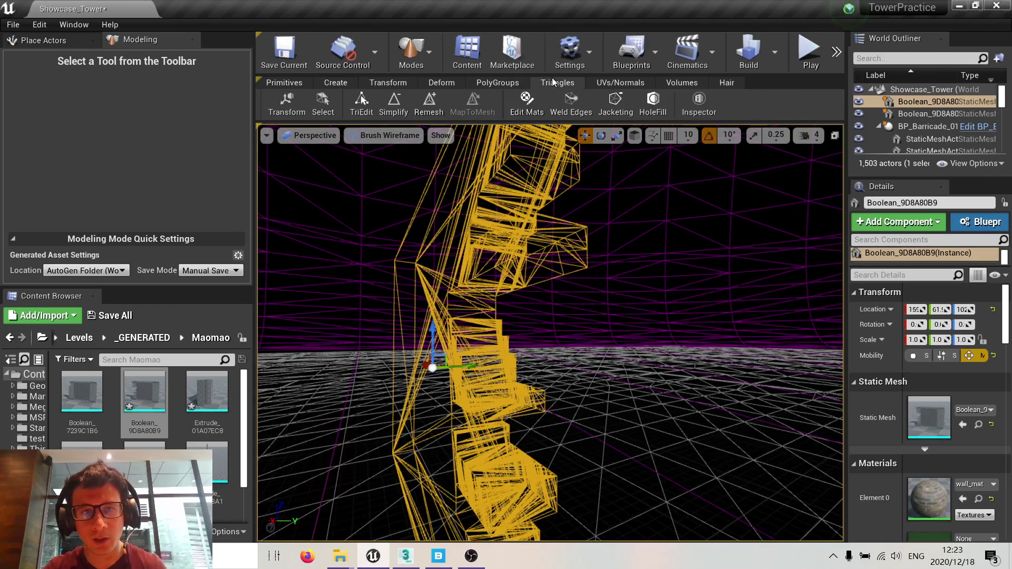
{"action": "left_click", "coordinate": [393, 103]}
{"action": "key", "text": "alt+4"}
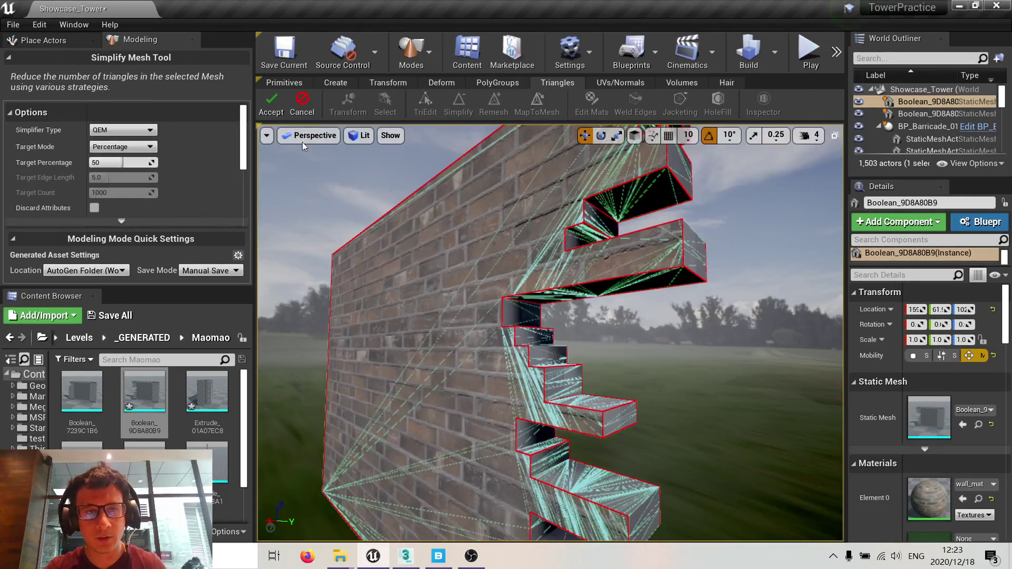
{"action": "left_click", "coordinate": [262, 116]}
- Examine the simplified wall's jagged edge in the unlit and lit views, and select the wall again
{"action": "left_click_drag", "start_coordinate": [490, 351], "coordinate": [437, 351], "text": "alt"}
{"action": "key", "text": "alt+3"}
{"action": "mouse_move", "coordinate": [550, 333]}
{"action": "right_mouse_down"}
{"action": "mouse_move", "coordinate": [633, 337]}
{"action": "mouse_move", "coordinate": [591, 338]}
{"action": "right_mouse_up"}
{"action": "key", "text": "alt+4"}
{"action": "mouse_move", "coordinate": [497, 365]}
{"action": "right_mouse_down"}
{"action": "mouse_move", "coordinate": [400, 411]}
{"action": "mouse_move", "coordinate": [506, 396]}
{"action": "mouse_move", "coordinate": [500, 371]}
{"action": "right_mouse_up"}
{"action": "key", "text": "Escape"}
{"action": "left_click", "coordinate": [500, 364]}
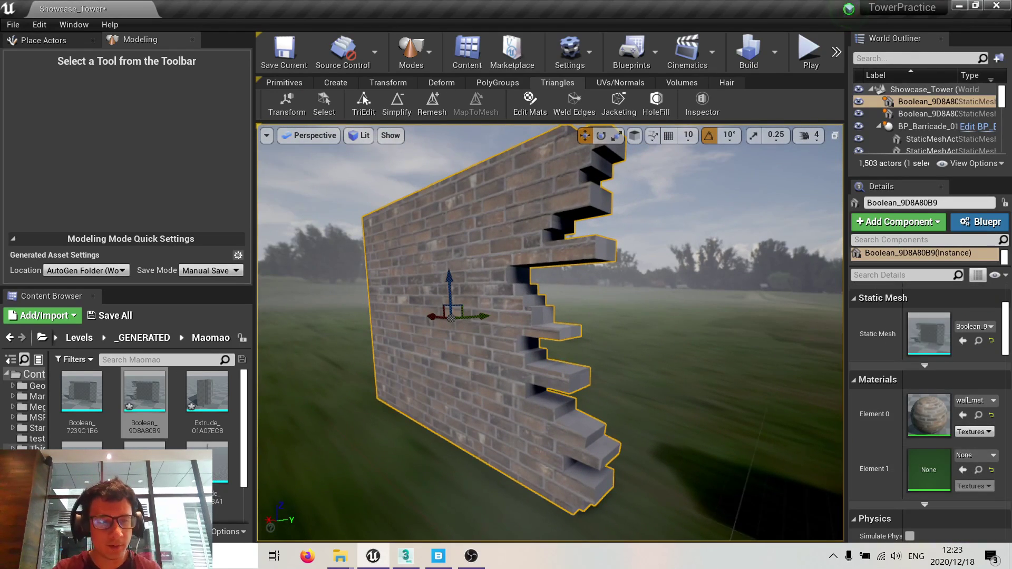
- Widen the Content Browser's folder tree and browse the StarterContent Materials folder and the WoodenTowerPractice folders
{"action": "left_click_drag", "start_coordinate": [49, 448], "coordinate": [100, 444]}
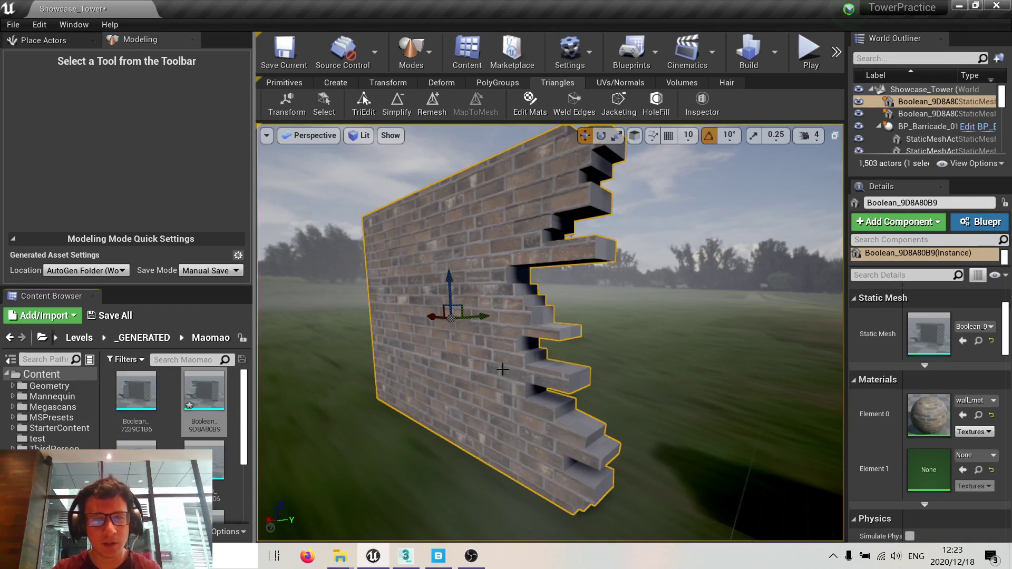
{"action": "right_click_drag", "start_coordinate": [502, 369], "coordinate": [504, 364]}
{"action": "key", "text": "w"}
{"action": "right_click_drag", "start_coordinate": [513, 302], "coordinate": [512, 301]}
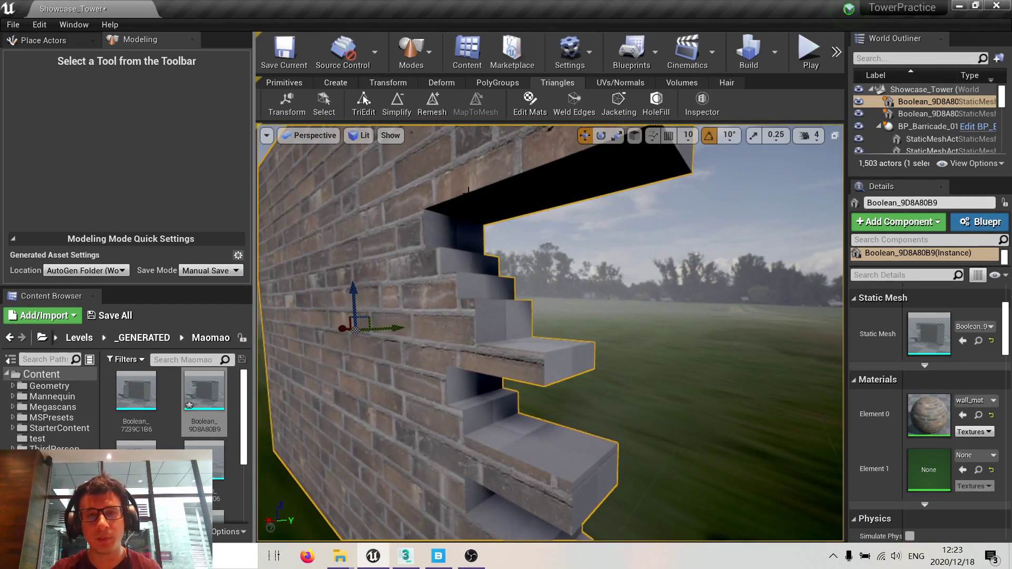
{"action": "right_click_drag", "start_coordinate": [468, 191], "coordinate": [468, 191]}
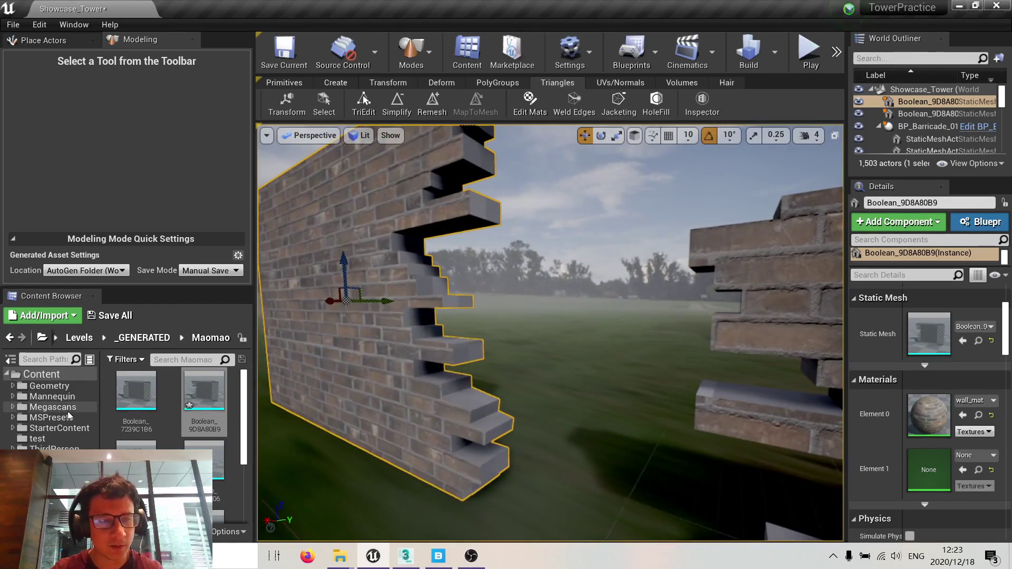
{"action": "left_click", "coordinate": [59, 428]}
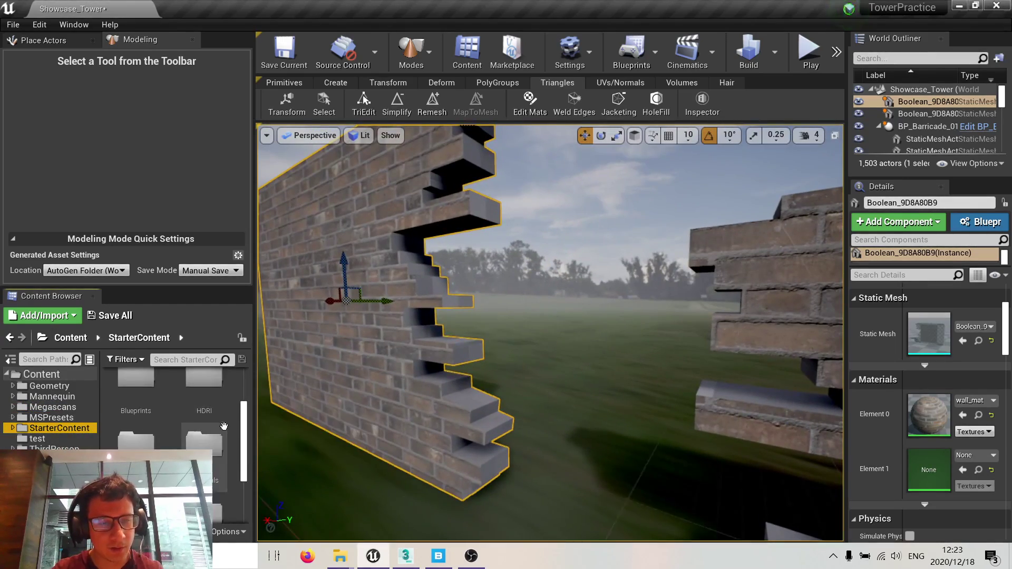
{"action": "double_click", "coordinate": [224, 427]}
{"action": "scroll", "coordinate": [50, 448], "scroll_direction": "down", "scroll_amount": 2}
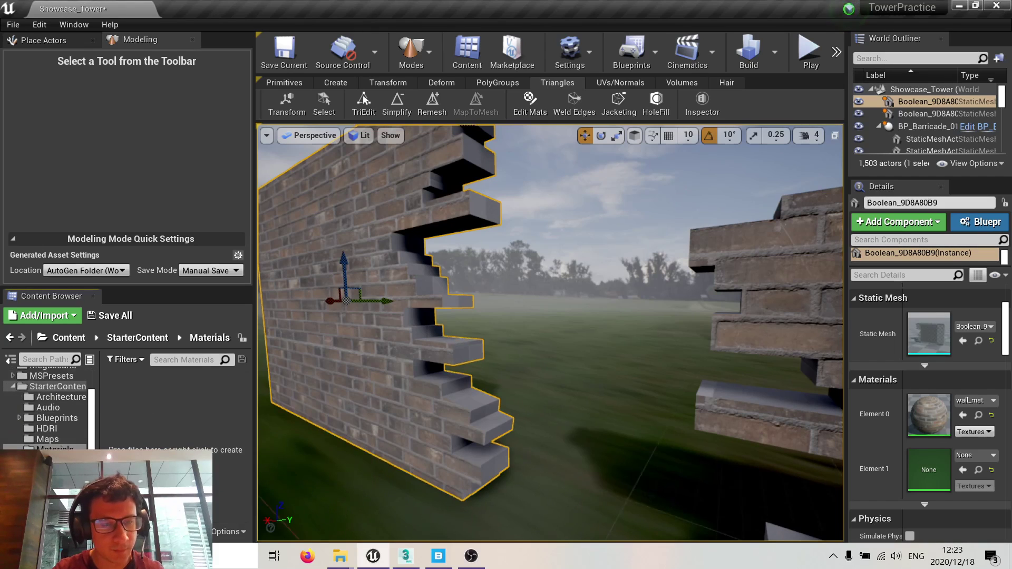
{"action": "left_click", "coordinate": [53, 460]}
{"action": "left_click", "coordinate": [54, 451]}
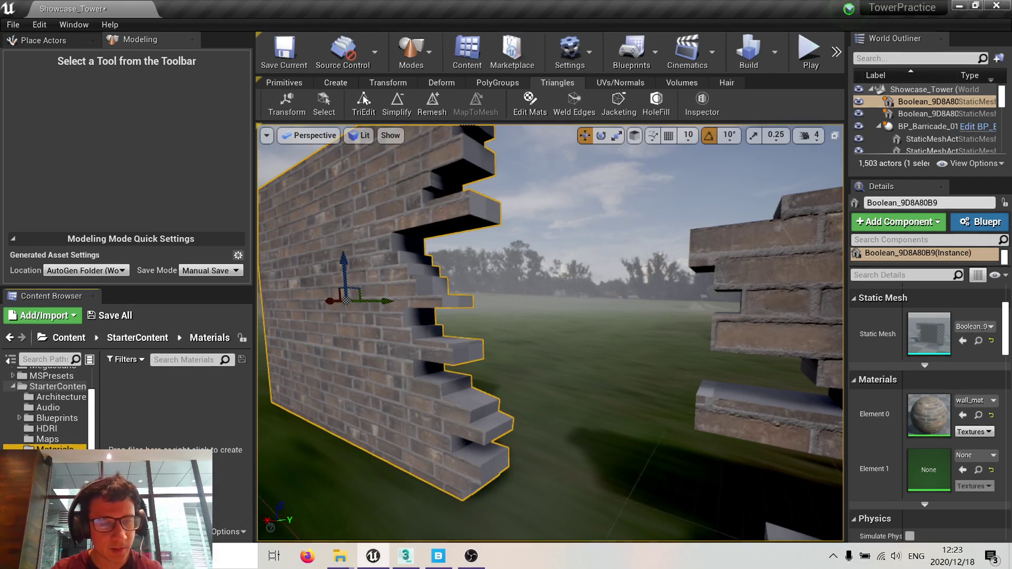
{"action": "left_click", "coordinate": [54, 492]}
{"action": "scroll", "coordinate": [54, 491], "scroll_direction": "down", "scroll_amount": 3}
{"action": "left_click", "coordinate": [50, 493]}
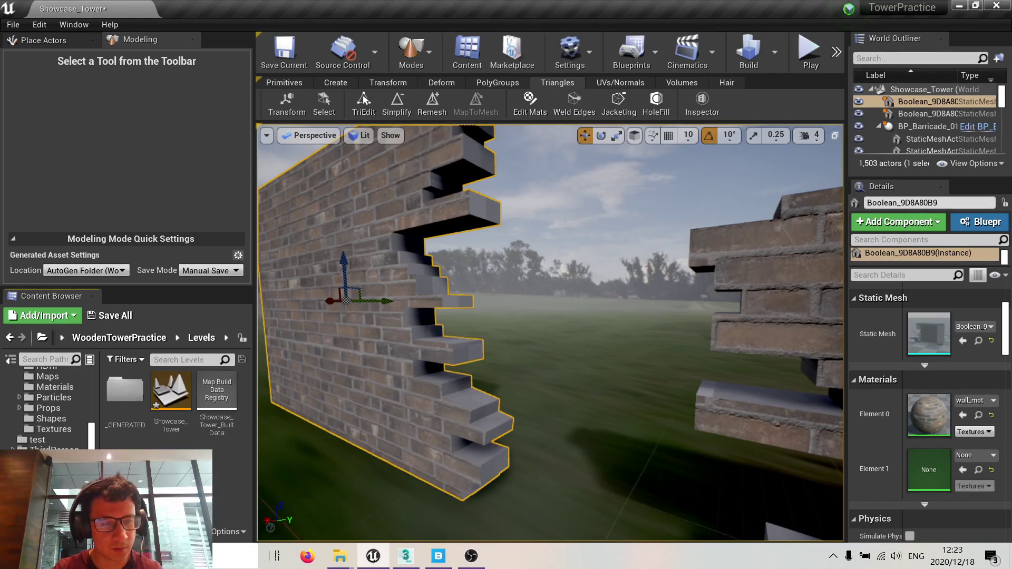
{"action": "left_click", "coordinate": [58, 471]}
{"action": "key", "text": "Escape"}
- View both walls in a full-screen viewport and sink the mirrored wall deeper into the ground
{"action": "right_click_drag", "start_coordinate": [528, 337], "coordinate": [558, 335]}
{"action": "key", "text": "w"}
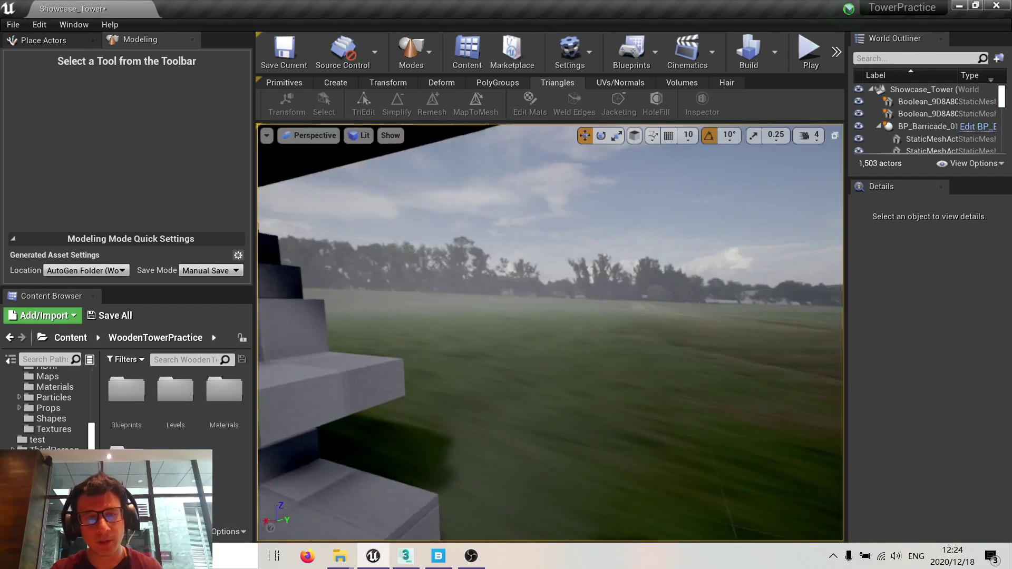
{"action": "scroll", "coordinate": [500, 289], "scroll_direction": "down", "scroll_amount": 5}
{"action": "key", "text": "F11"}
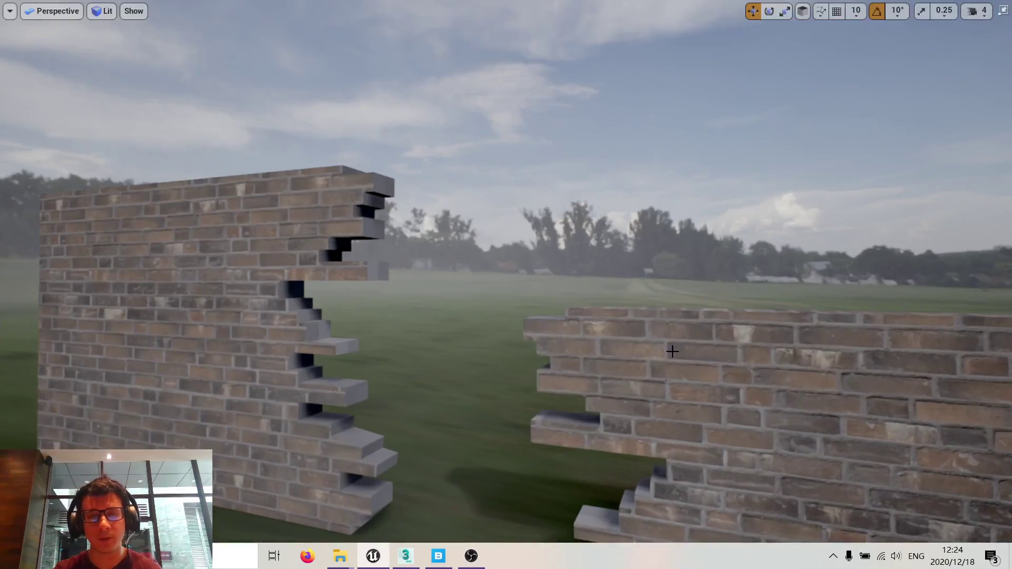
{"action": "left_click", "coordinate": [673, 352]}
{"action": "right_click_drag", "start_coordinate": [673, 352], "coordinate": [656, 338]}
{"action": "key", "text": "s"}
{"action": "left_click_drag", "start_coordinate": [773, 376], "coordinate": [739, 424]}
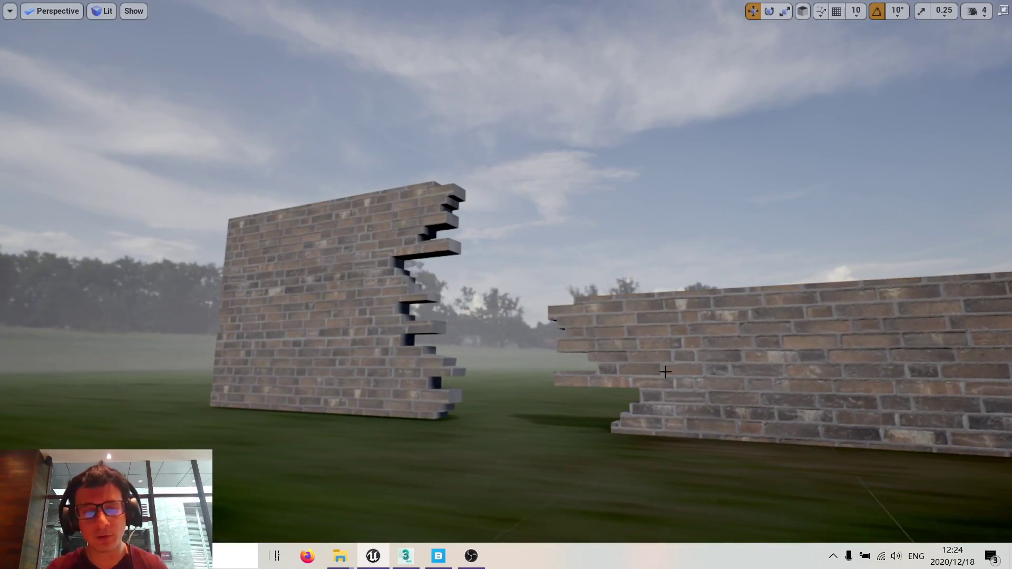
- Raise the mirrored wall so that more of its broken edge stands above the ground, and leave the full-screen view
{"action": "right_click_drag", "start_coordinate": [669, 366], "coordinate": [648, 372]}
{"action": "key", "text": "d"}
{"action": "left_click", "coordinate": [692, 322]}
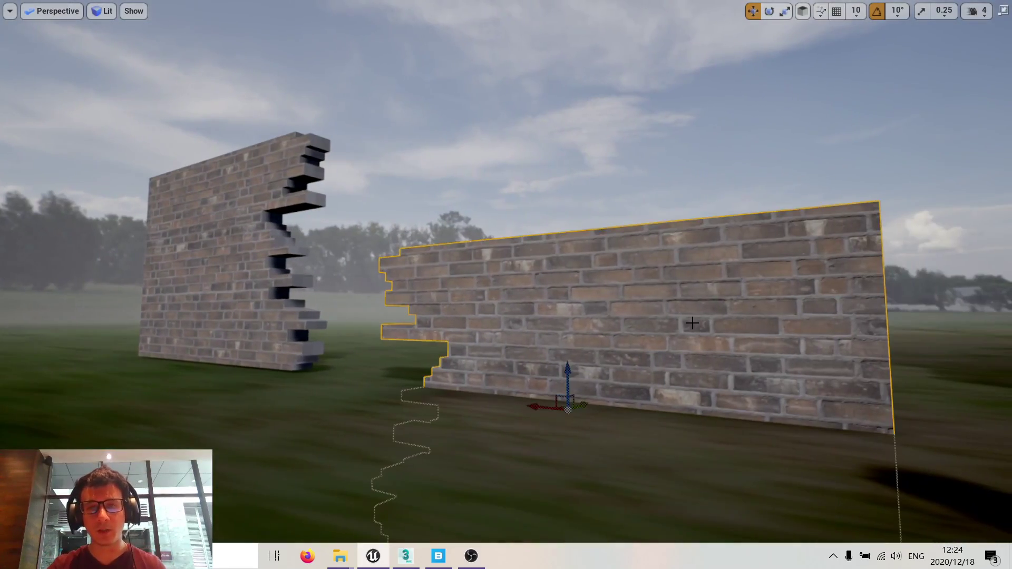
{"action": "key", "text": "d"}
{"action": "right_click_drag", "start_coordinate": [606, 342], "coordinate": [561, 318]}
{"action": "key", "text": "a"}
{"action": "key", "text": "d"}
{"action": "left_click_drag", "start_coordinate": [755, 373], "coordinate": [744, 322]}
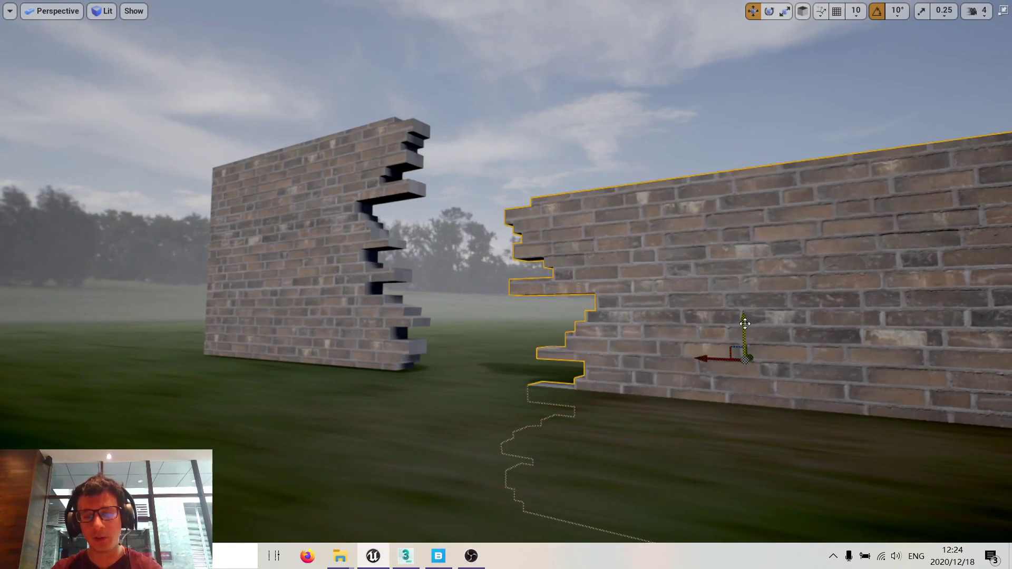
{"action": "key", "text": "F11"}
- Examine the two facing broken edges up close, selecting the original wall and the mirrored wall in turn
{"action": "key", "text": "Escape"}
{"action": "key", "text": "w"}
{"action": "mouse_move", "coordinate": [613, 321]}
{"action": "right_mouse_down"}
{"action": "mouse_move", "coordinate": [639, 309]}
{"action": "mouse_move", "coordinate": [613, 321]}
{"action": "right_mouse_up"}
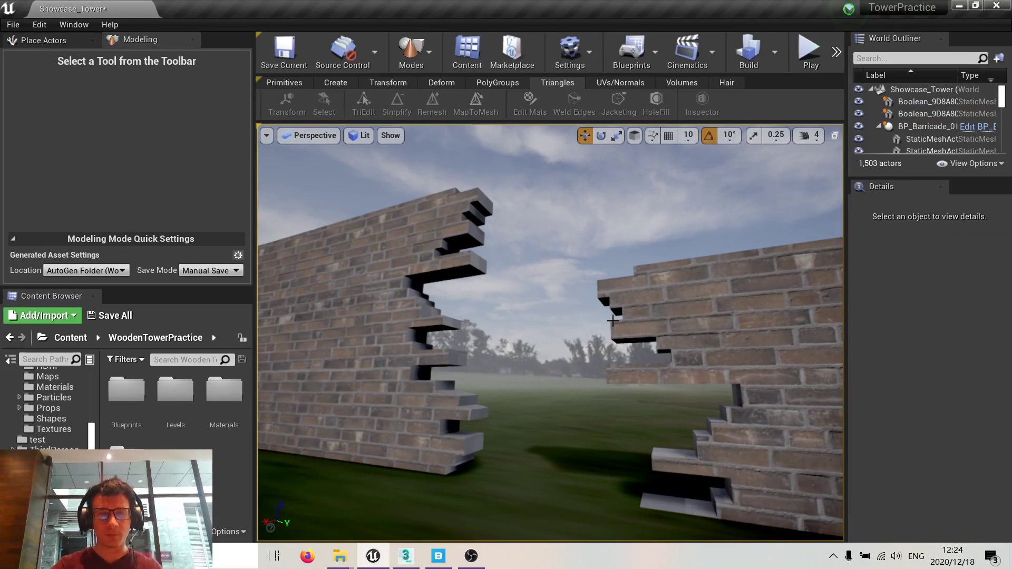
{"action": "left_click", "coordinate": [381, 235]}
{"action": "left_click", "coordinate": [668, 318]}
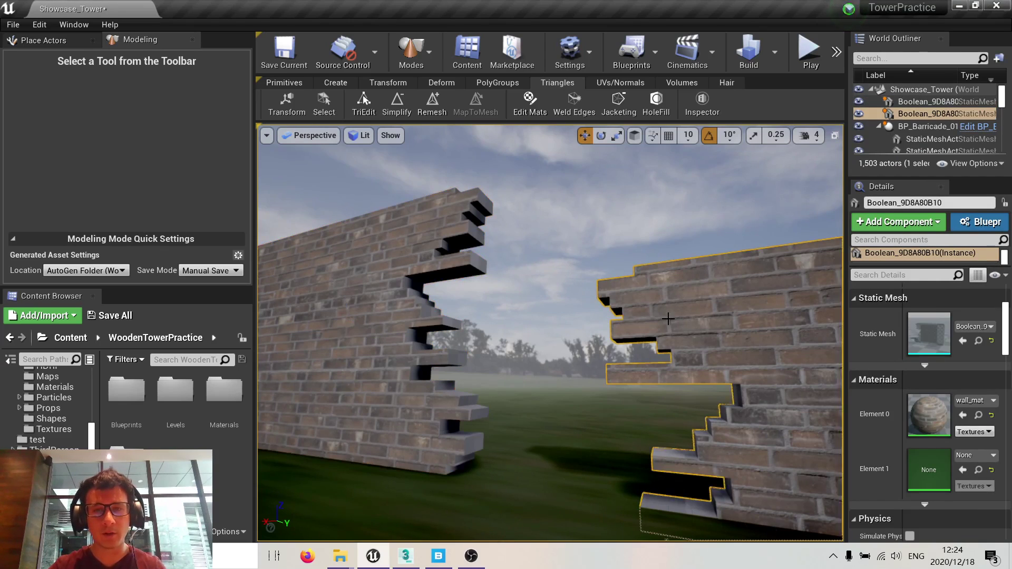
{"action": "mouse_move", "coordinate": [681, 326]}
{"action": "right_mouse_down"}
{"action": "mouse_move", "coordinate": [693, 333]}
{"action": "mouse_move", "coordinate": [672, 319]}
{"action": "right_mouse_up"}
{"action": "key", "text": "s"}
- Switch the editor from Modeling mode to Select mode and return to Modeling mode
{"action": "left_click", "coordinate": [429, 50]}
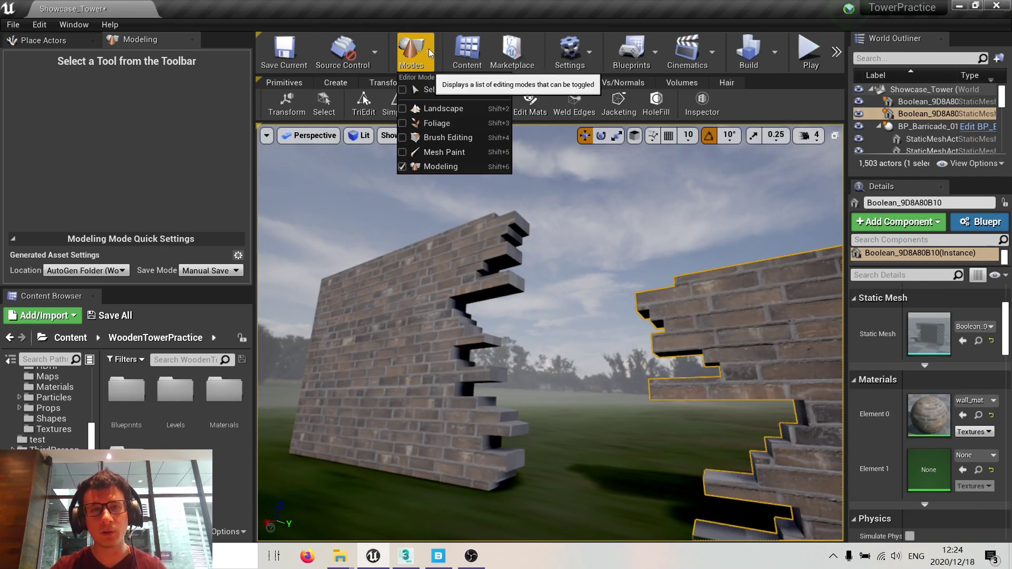
{"action": "left_click", "coordinate": [426, 89]}
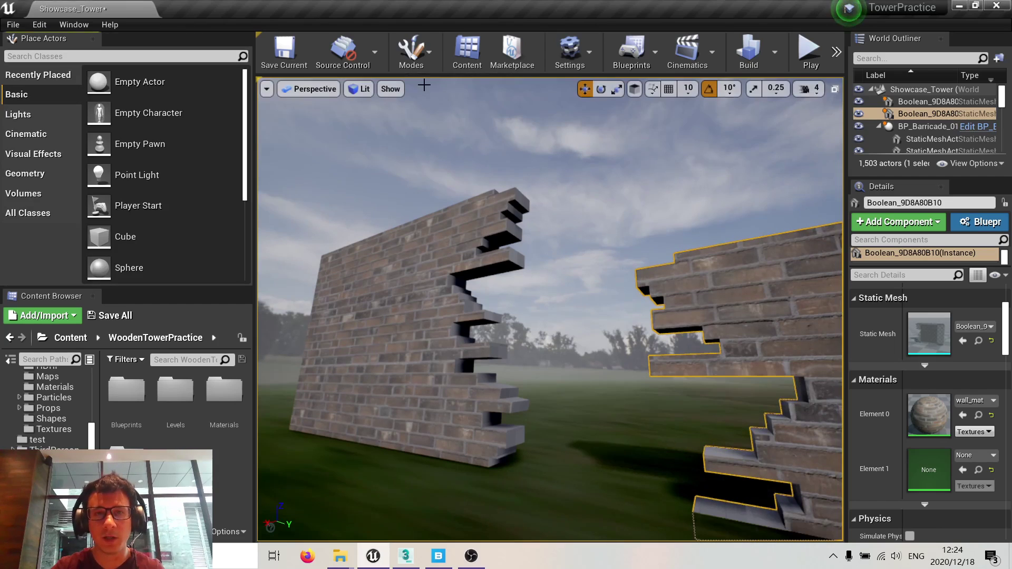
{"action": "left_click", "coordinate": [434, 53]}
{"action": "left_click", "coordinate": [441, 166]}
{"action": "left_click", "coordinate": [445, 245]}
{"action": "left_click", "coordinate": [648, 288]}
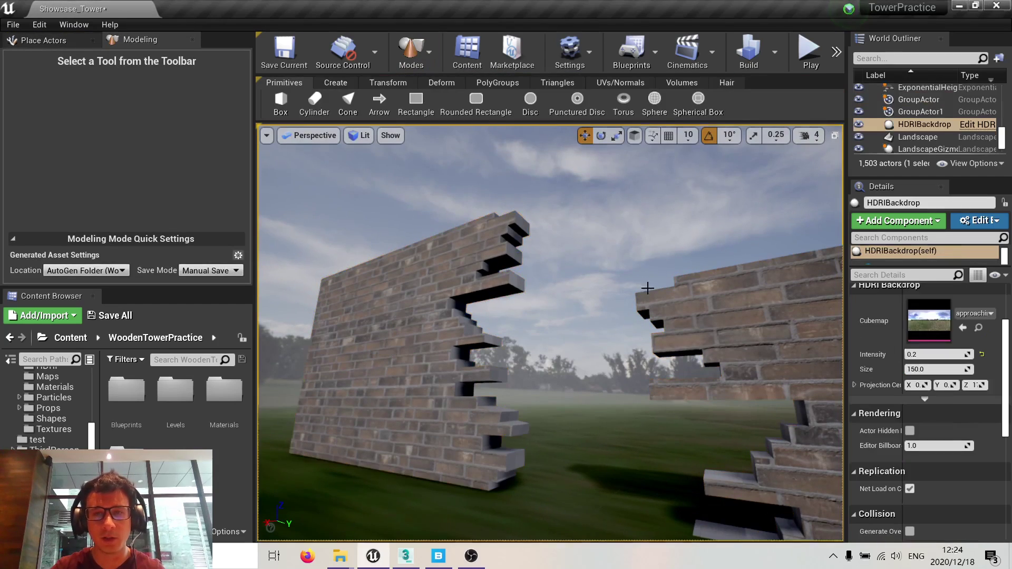
{"action": "left_click", "coordinate": [648, 290]}
{"action": "left_click", "coordinate": [463, 288]}
{"action": "mouse_move", "coordinate": [463, 288]}
{"action": "right_mouse_down"}
{"action": "mouse_move", "coordinate": [429, 290]}
{"action": "mouse_move", "coordinate": [464, 306]}
{"action": "right_mouse_up"}
{"action": "key", "text": "Escape"}
{"action": "right_click_drag", "start_coordinate": [525, 303], "coordinate": [548, 301]}
{"action": "right_click_drag", "start_coordinate": [474, 293], "coordinate": [535, 305]}
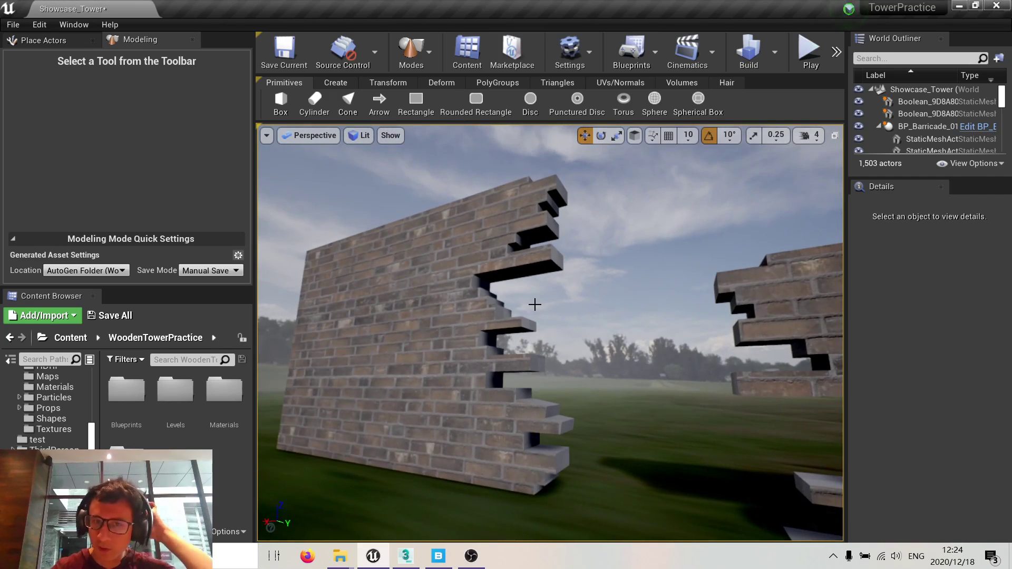